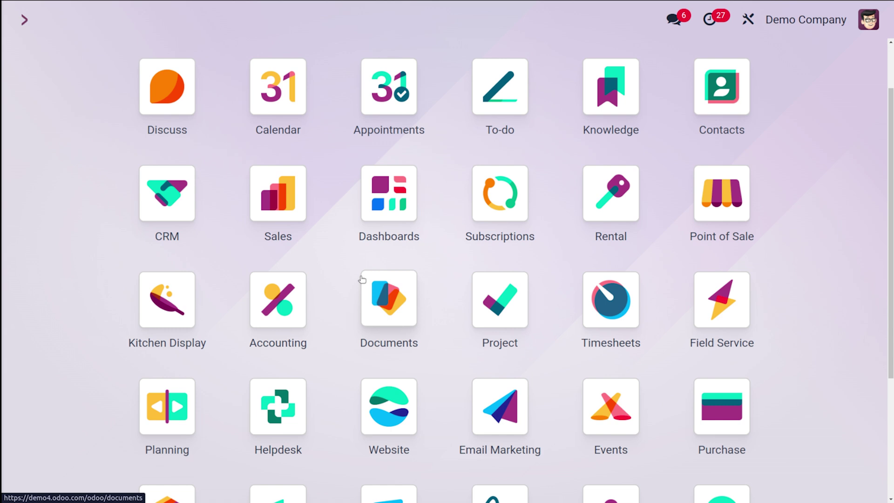
- Launch the Timesheets app via the 'ti' search and show its Reporting menu
{"action": "type", "text": "ti"}
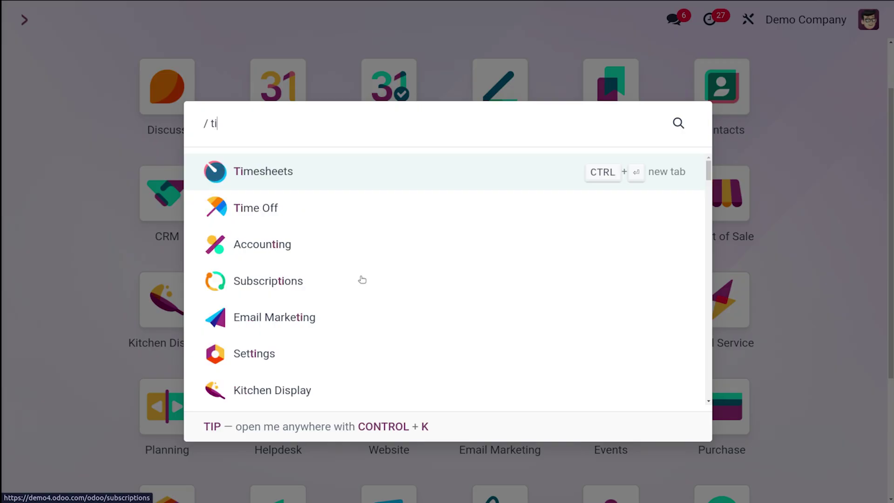
{"action": "left_click", "coordinate": [254, 161]}
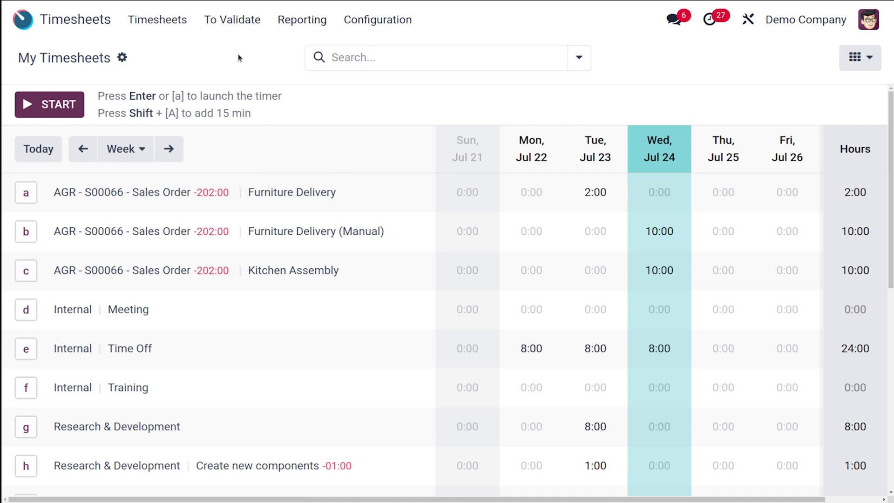
{"action": "left_click", "coordinate": [292, 27]}
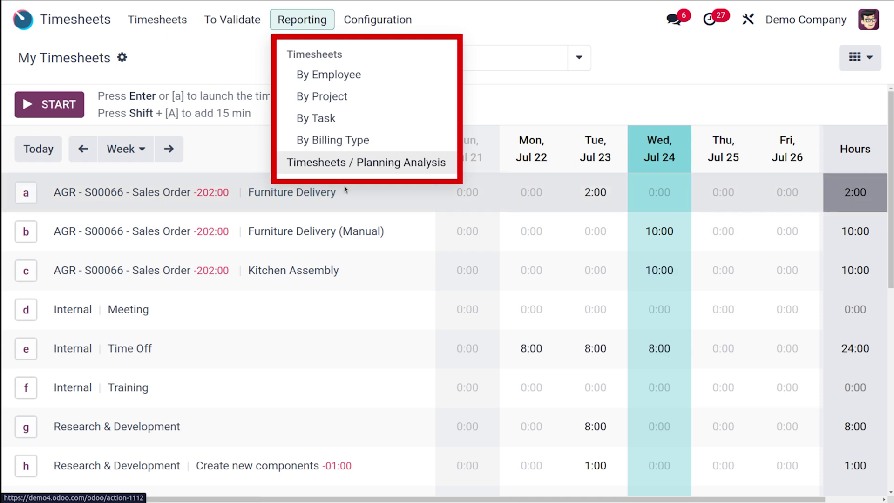
- Open the By Employee report, a pivot of hours per employee totalling 1108:45
{"action": "left_click", "coordinate": [346, 76]}
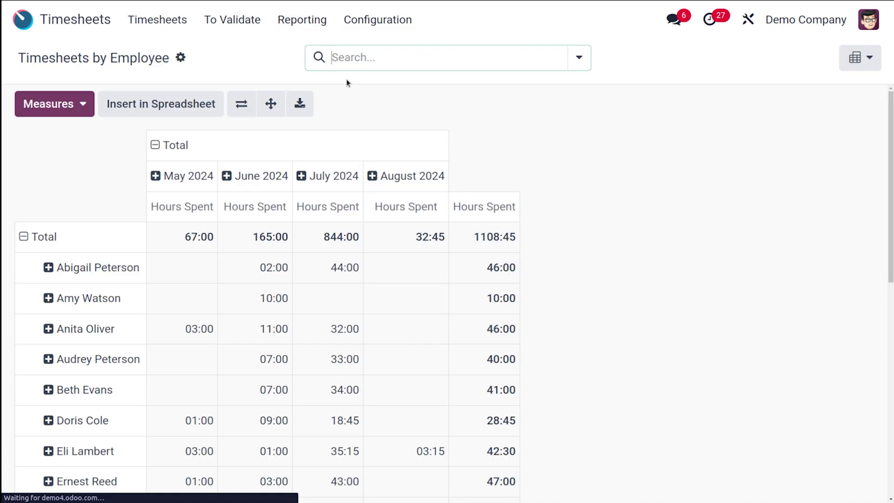
{"action": "scroll", "coordinate": [210, 359], "scroll_direction": "down", "scroll_amount": 5}
{"action": "scroll", "coordinate": [209, 359], "scroll_direction": "up", "scroll_amount": 5}
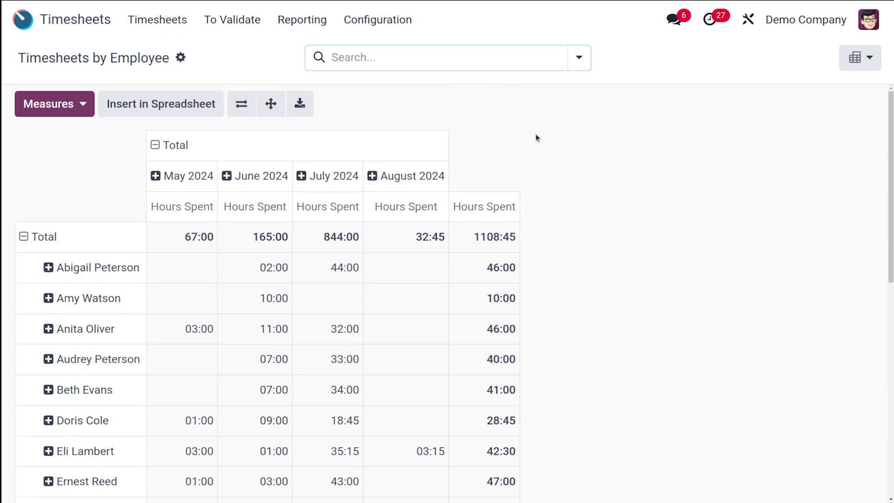
{"action": "left_click", "coordinate": [867, 58]}
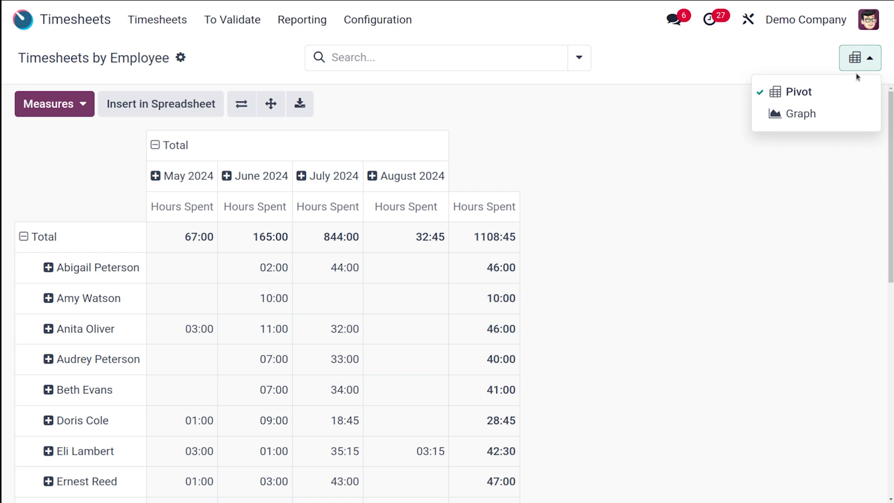
- Turn the employee report into a graph, try line and pie charts, then settle on bars
{"action": "left_click", "coordinate": [813, 110]}
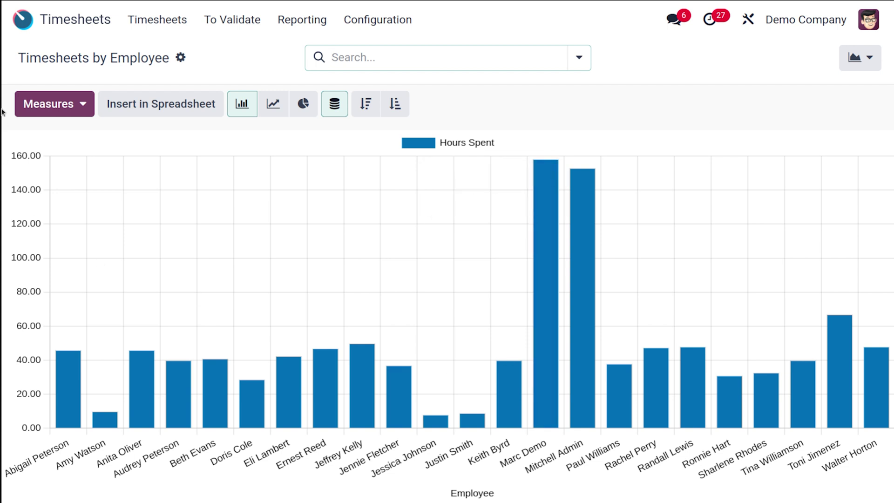
{"action": "left_click", "coordinate": [79, 104]}
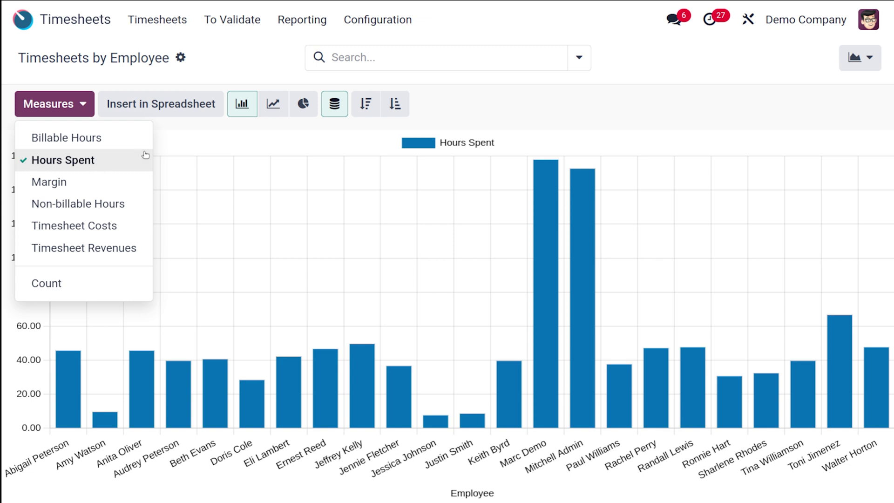
{"action": "left_click", "coordinate": [204, 140]}
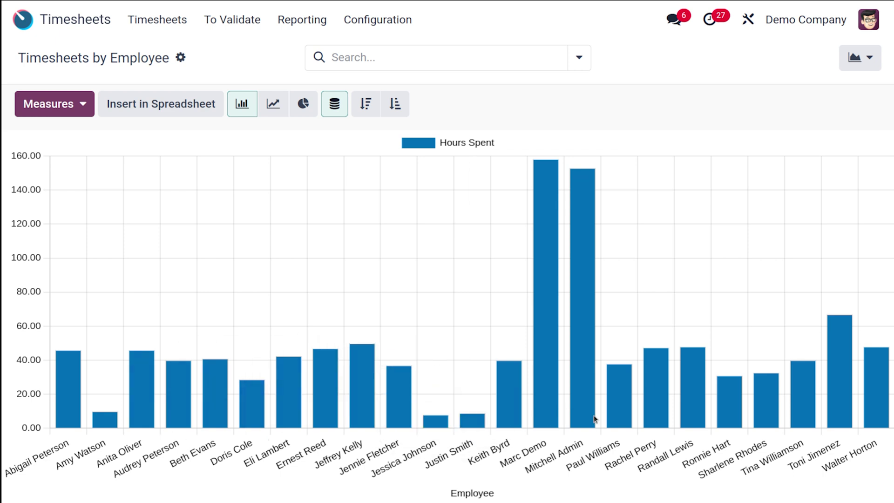
{"action": "mouse_move", "coordinate": [546, 258]}
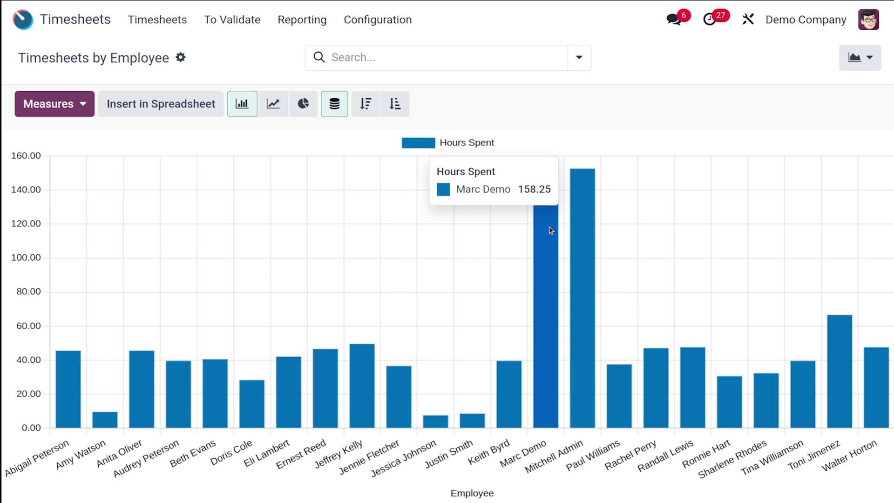
{"action": "left_click", "coordinate": [273, 104]}
{"action": "left_click", "coordinate": [302, 106]}
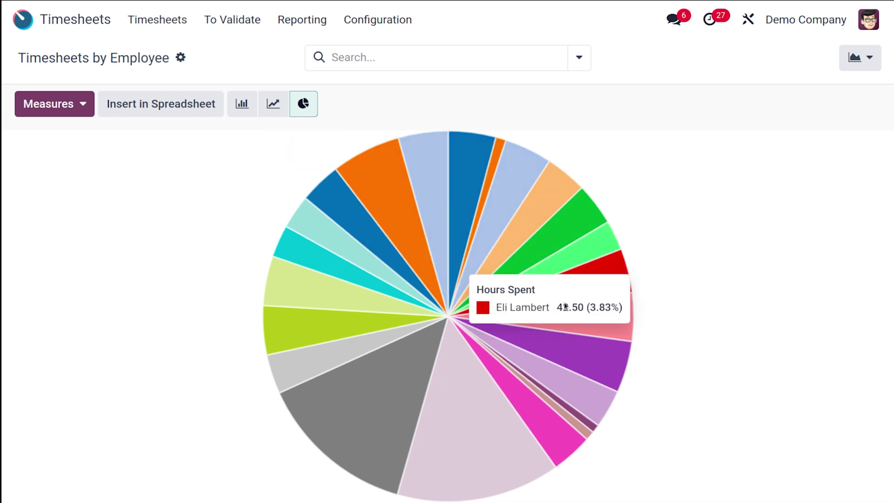
{"action": "left_click", "coordinate": [243, 103]}
- Chart employees by Billable Hours, Margin, Non-billable Hours, Costs, Revenues, finally settling on Count
{"action": "left_click", "coordinate": [70, 107]}
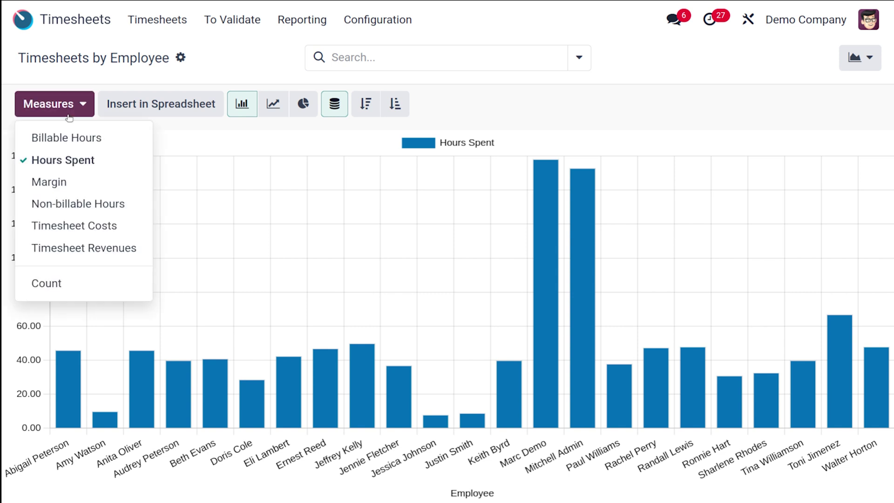
{"action": "left_click", "coordinate": [79, 140]}
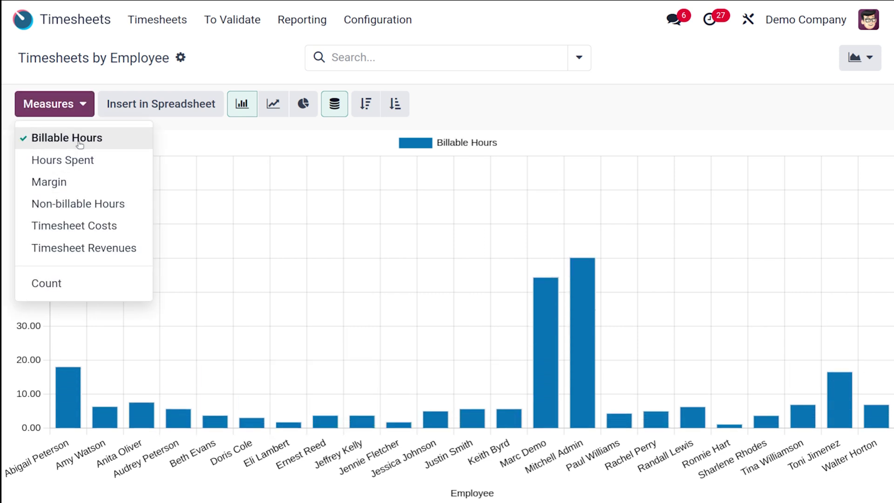
{"action": "left_click", "coordinate": [229, 142]}
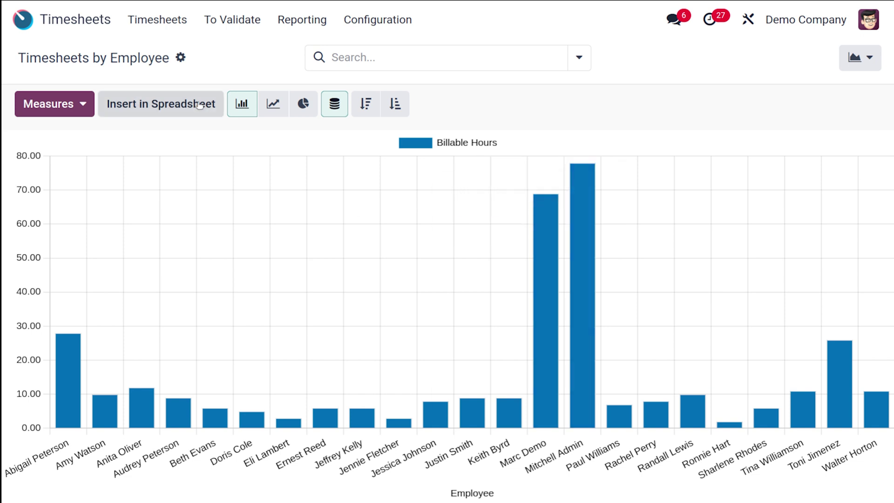
{"action": "left_click", "coordinate": [79, 95]}
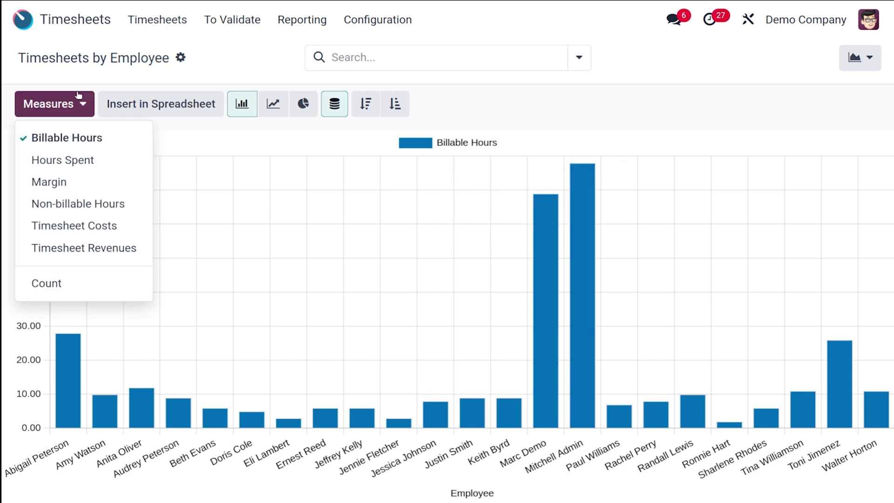
{"action": "left_click", "coordinate": [81, 189]}
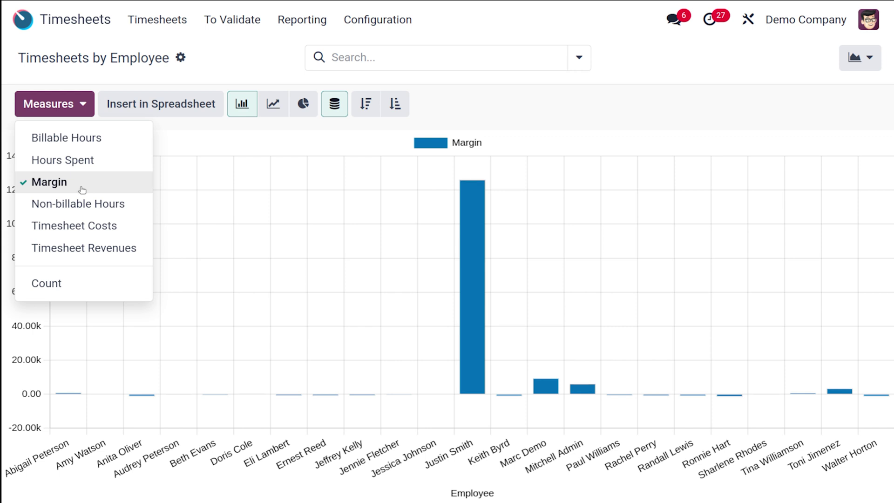
{"action": "left_click", "coordinate": [90, 206]}
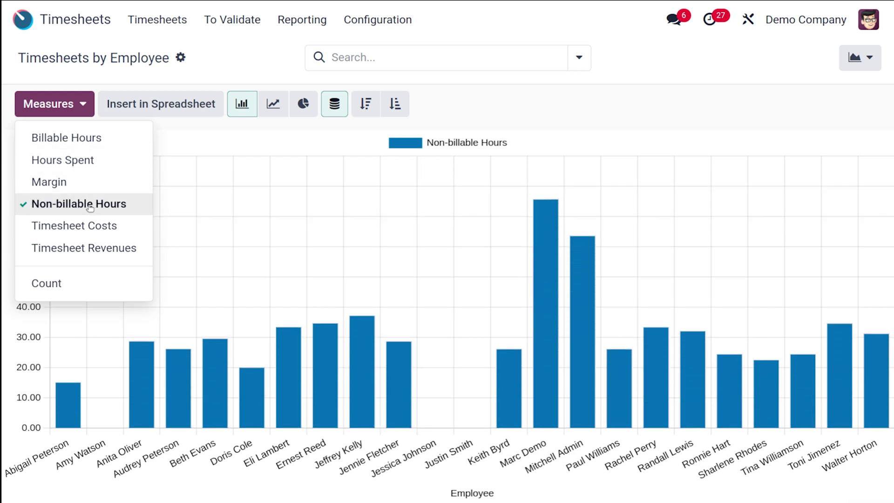
{"action": "left_click", "coordinate": [70, 227]}
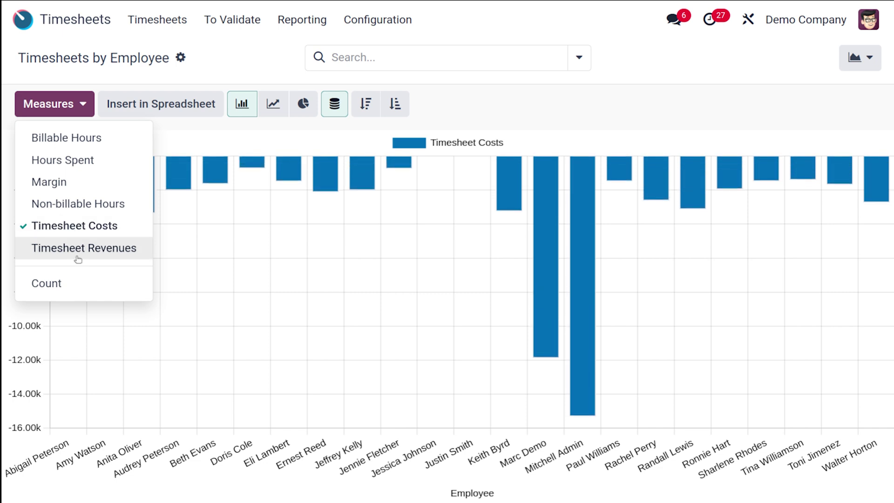
{"action": "left_click", "coordinate": [78, 256]}
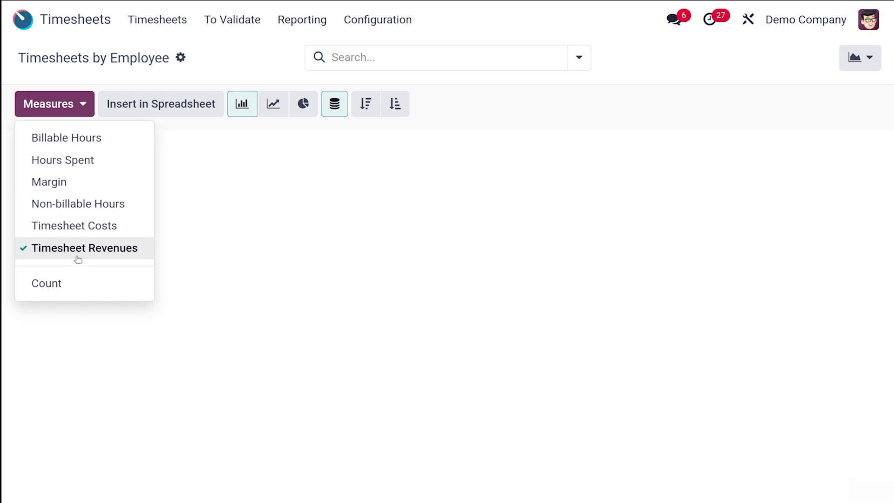
{"action": "left_click", "coordinate": [69, 279]}
{"action": "left_click", "coordinate": [563, 122]}
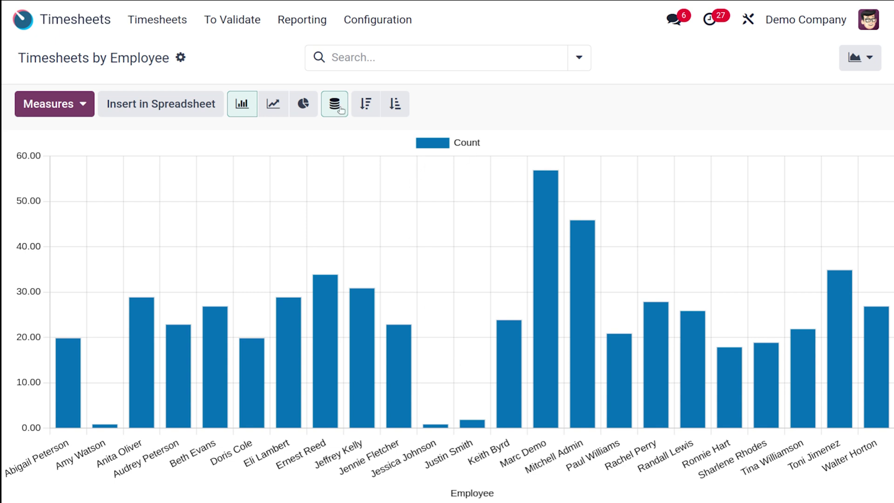
- Sort the per-employee count bars descending, then ascending from about 1 to 57
{"action": "left_click", "coordinate": [365, 103]}
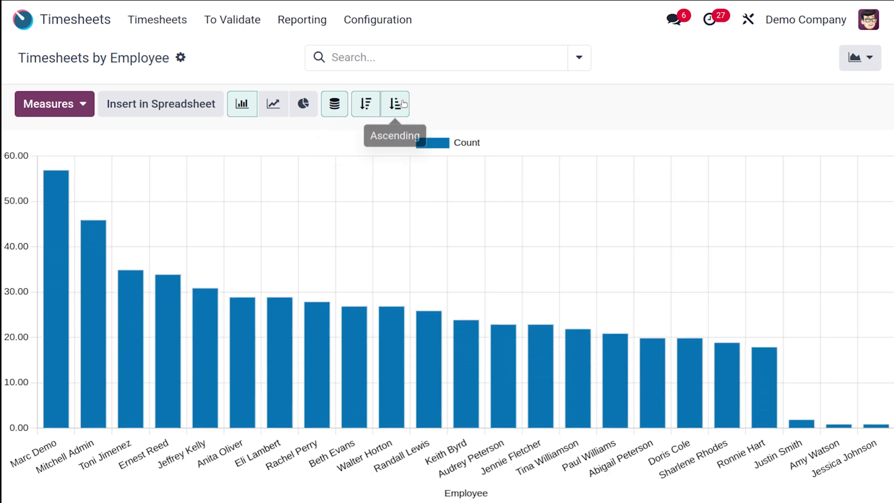
{"action": "left_click", "coordinate": [403, 104]}
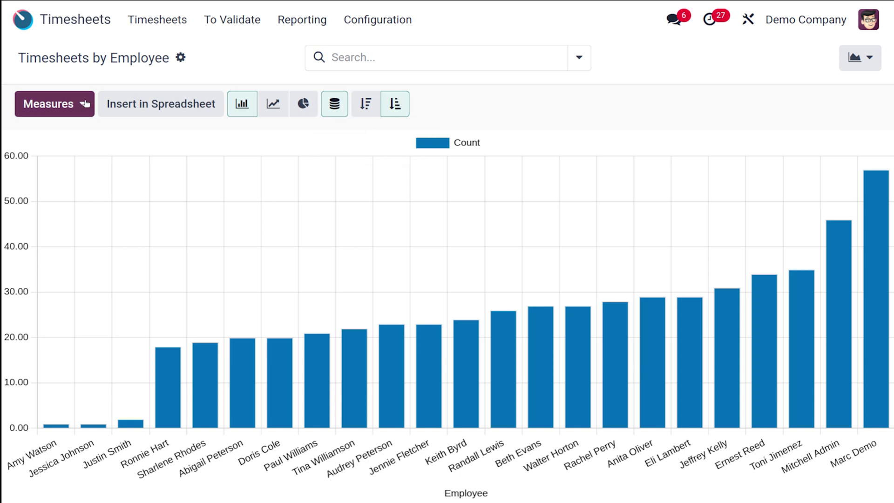
{"action": "left_click", "coordinate": [859, 57]}
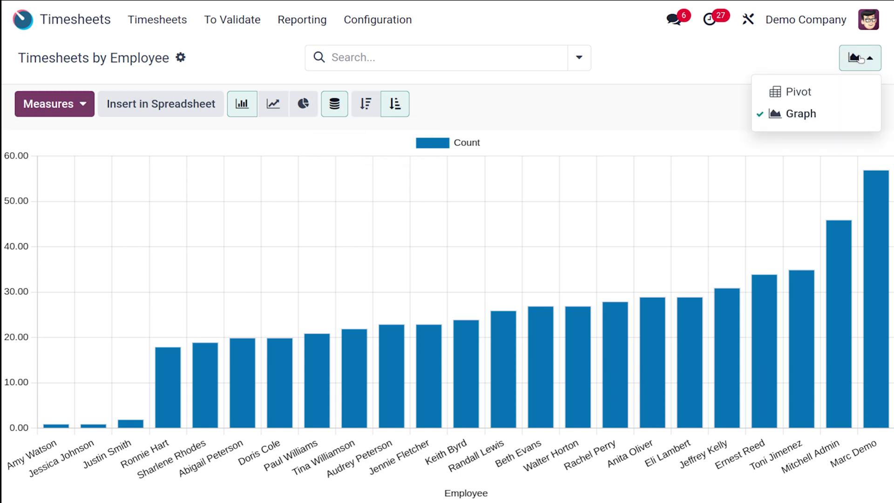
- Return the employee report to its pivot table
{"action": "left_click", "coordinate": [795, 90]}
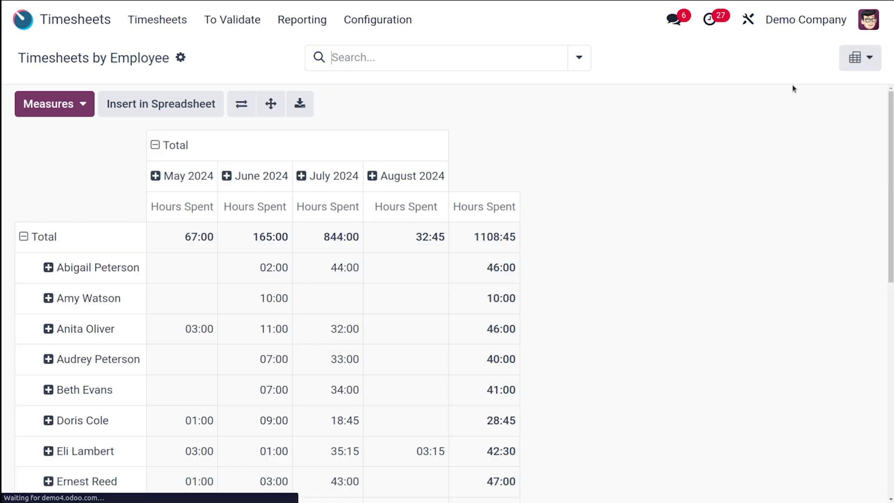
{"action": "scroll", "coordinate": [297, 335], "scroll_direction": "down", "scroll_amount": 4}
{"action": "scroll", "coordinate": [298, 334], "scroll_direction": "up", "scroll_amount": 4}
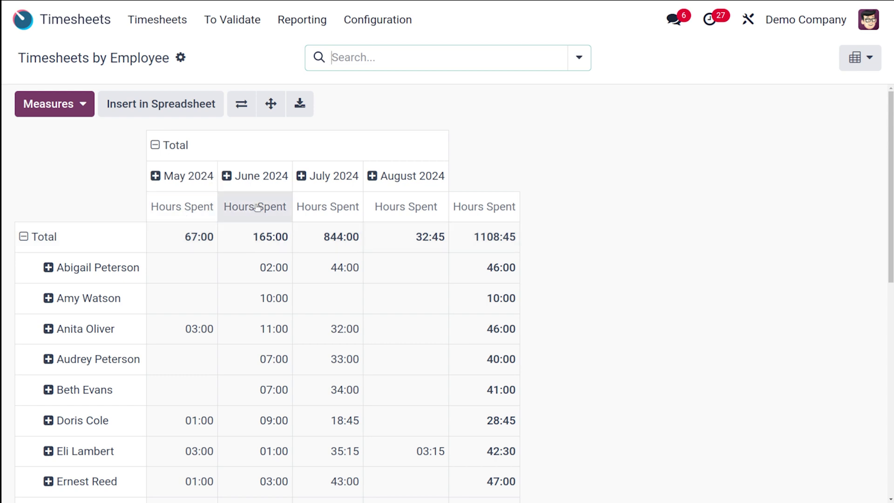
- Add Billable, Non-billable, Costs, Revenues and Count measures, collapsing months into one Total column
{"action": "left_click", "coordinate": [69, 103]}
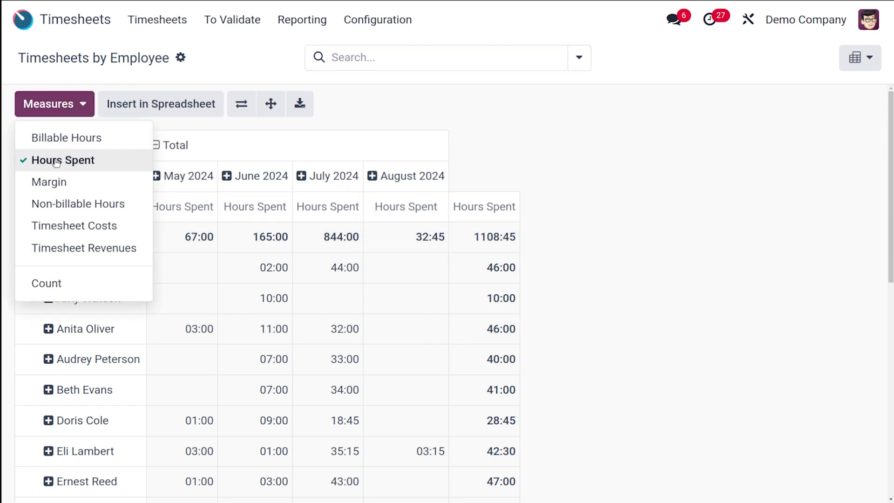
{"action": "left_click", "coordinate": [69, 137]}
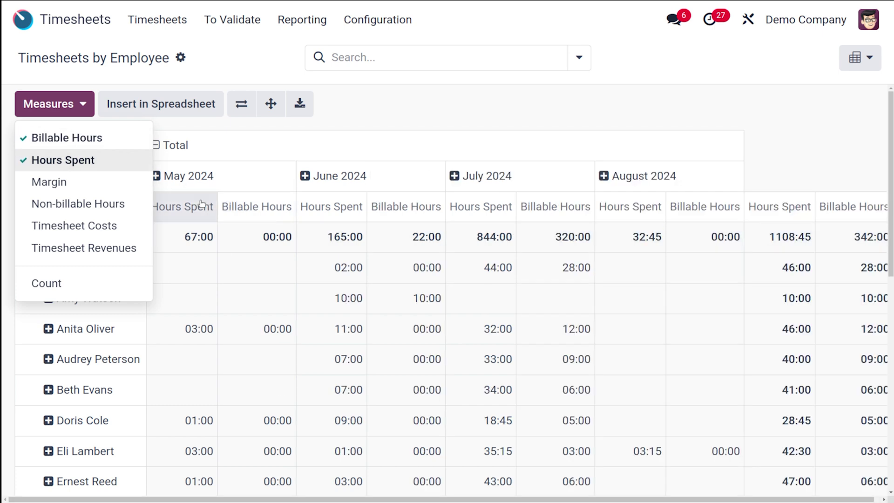
{"action": "left_click", "coordinate": [68, 206]}
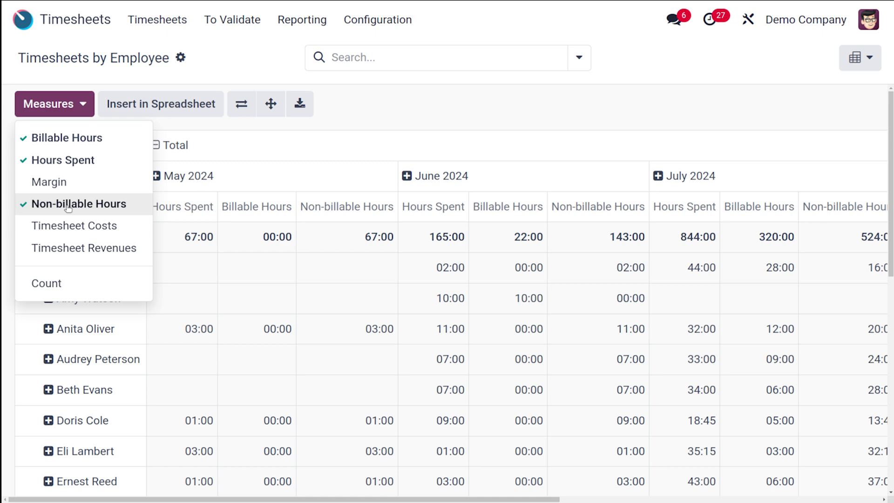
{"action": "left_click", "coordinate": [108, 231]}
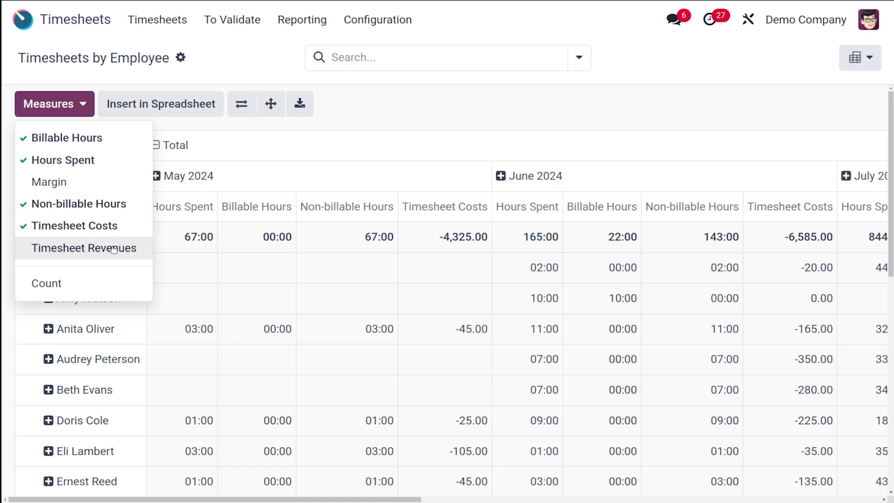
{"action": "left_click", "coordinate": [114, 250]}
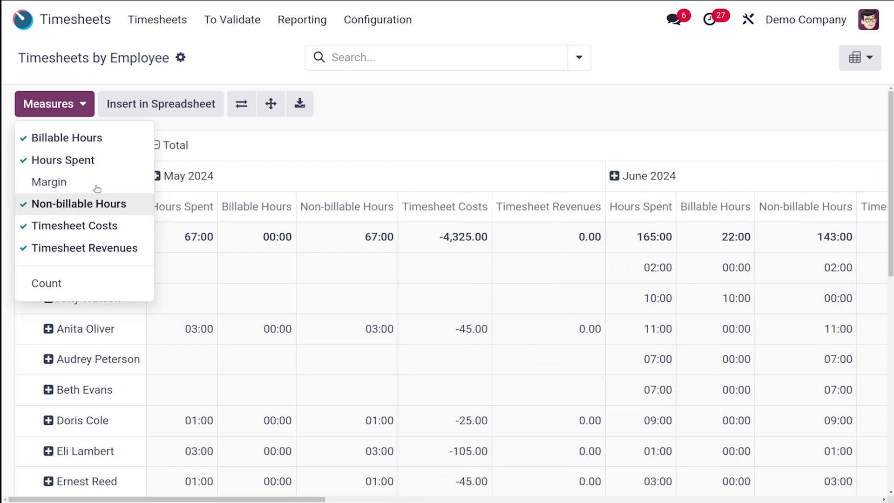
{"action": "left_click", "coordinate": [95, 282]}
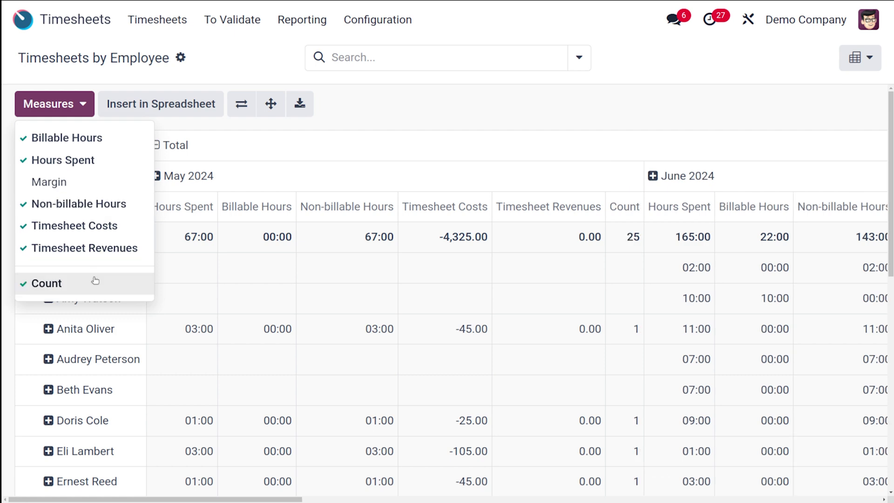
{"action": "key", "text": "Escape"}
{"action": "left_click", "coordinate": [382, 145]}
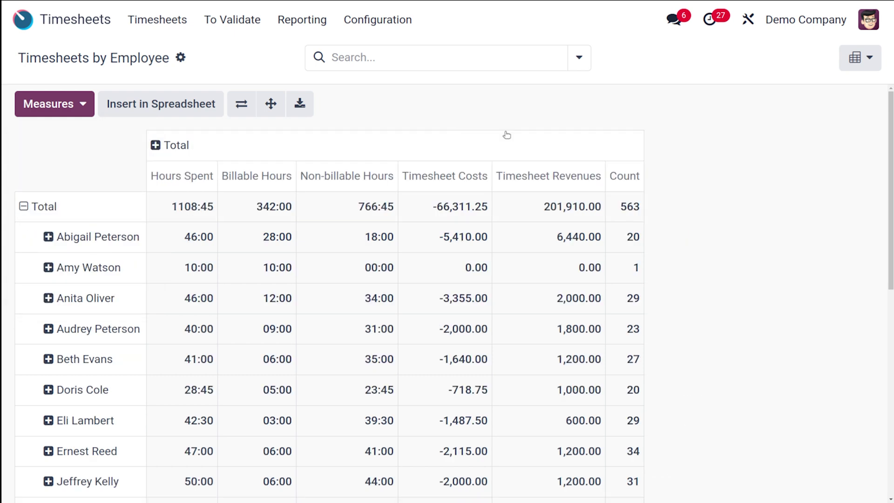
- Flip the pivot axes and back so employees stay as rows, then show the Reporting menu
{"action": "scroll", "coordinate": [430, 370], "scroll_direction": "down", "scroll_amount": 5}
{"action": "scroll", "coordinate": [429, 370], "scroll_direction": "up", "scroll_amount": 5}
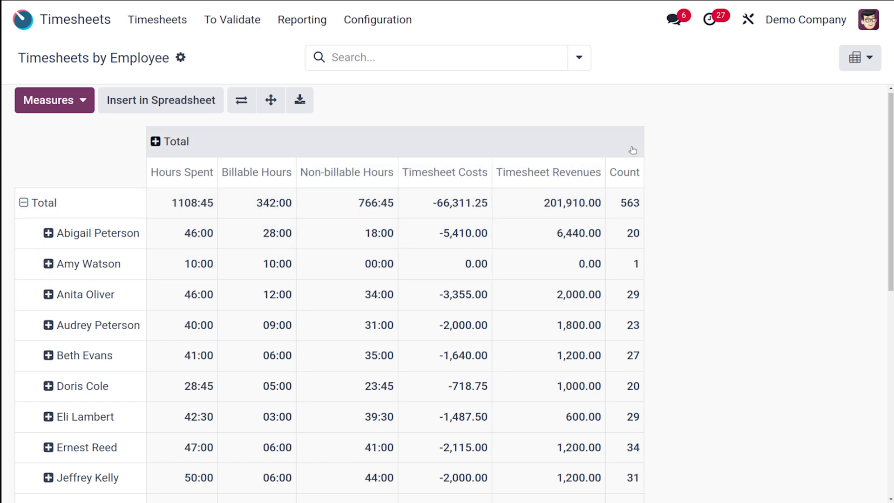
{"action": "scroll", "coordinate": [576, 363], "scroll_direction": "down", "scroll_amount": 8}
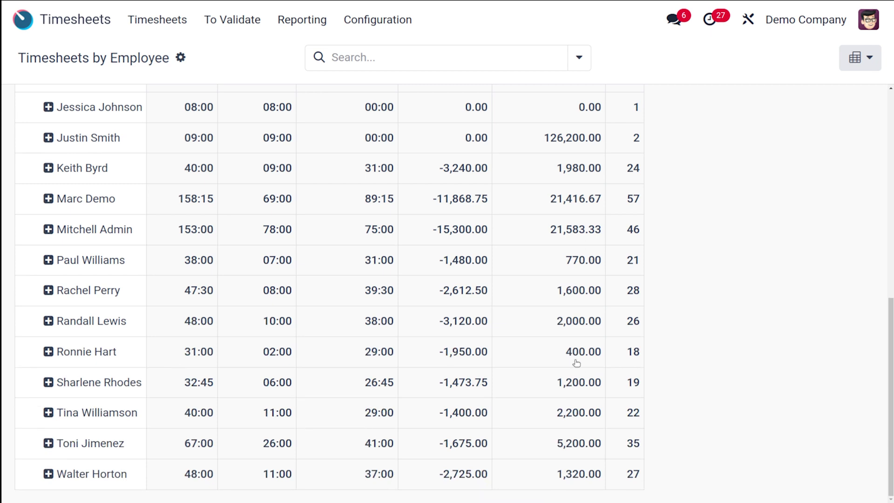
{"action": "scroll", "coordinate": [577, 362], "scroll_direction": "up", "scroll_amount": 8}
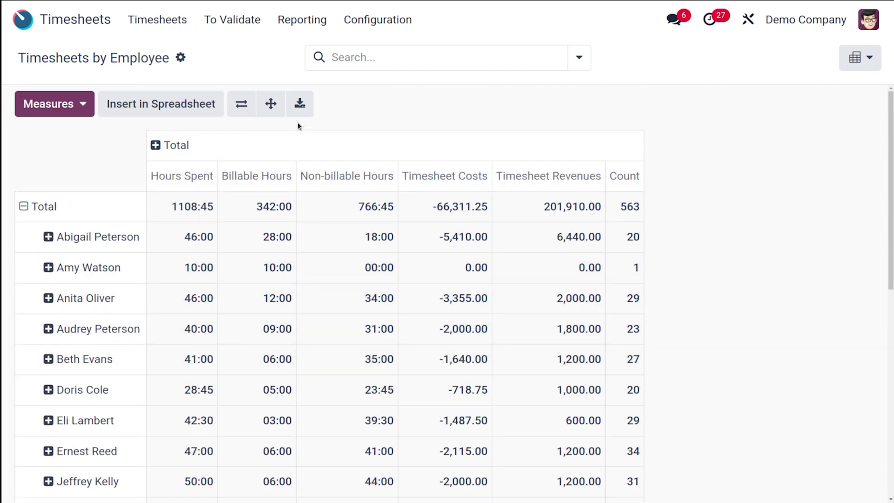
{"action": "left_click", "coordinate": [242, 108]}
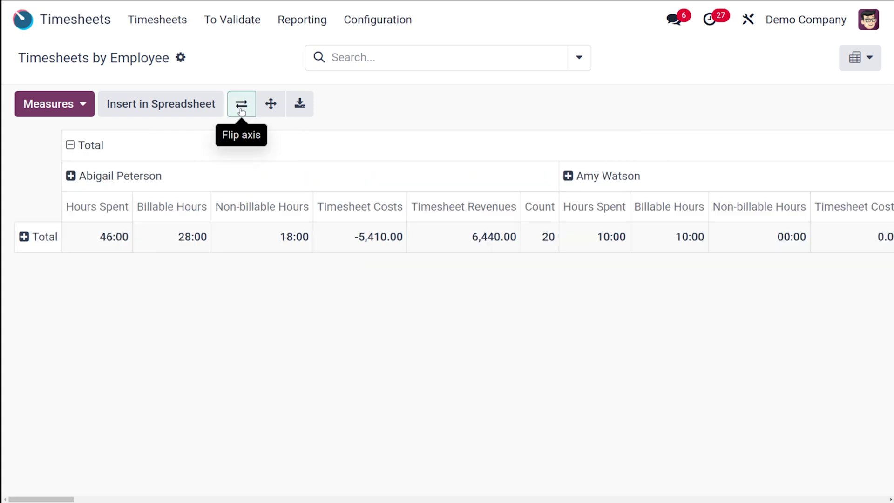
{"action": "left_click", "coordinate": [242, 110]}
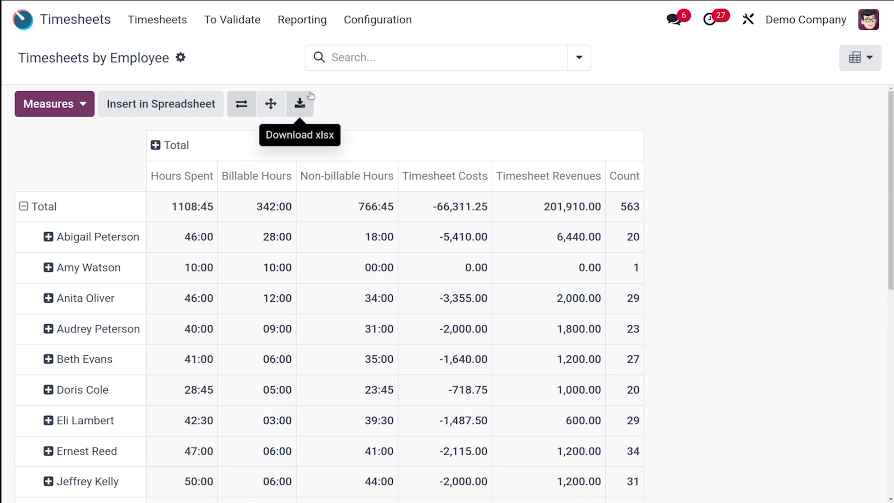
{"action": "left_click", "coordinate": [302, 22]}
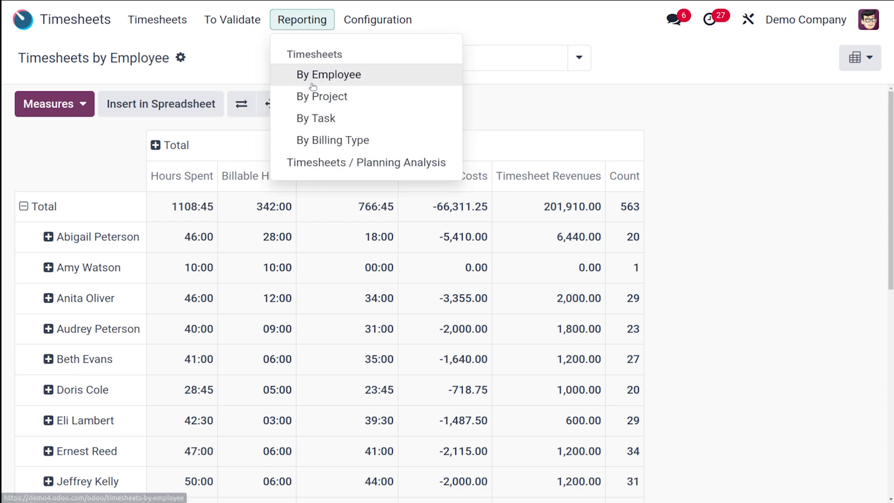
- Open the By Project report with Billable, Non-billable Hours, Timesheet Costs and Revenues measures added
{"action": "left_click", "coordinate": [341, 100]}
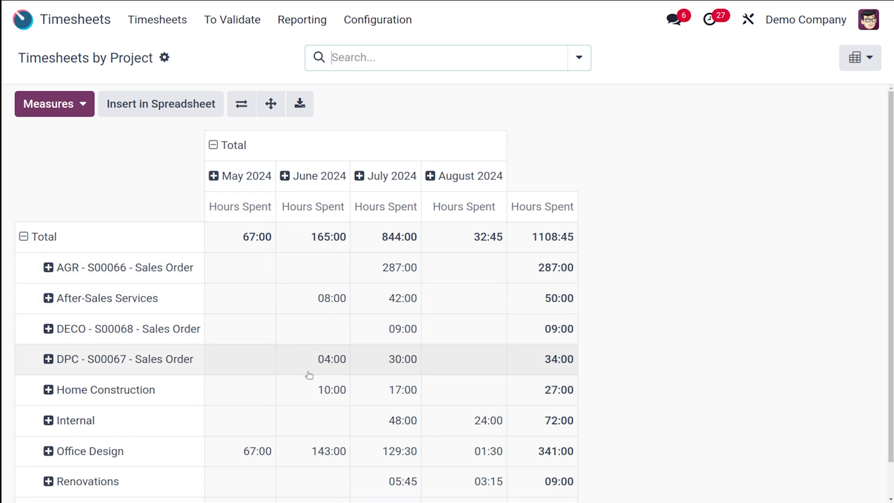
{"action": "left_click", "coordinate": [72, 112]}
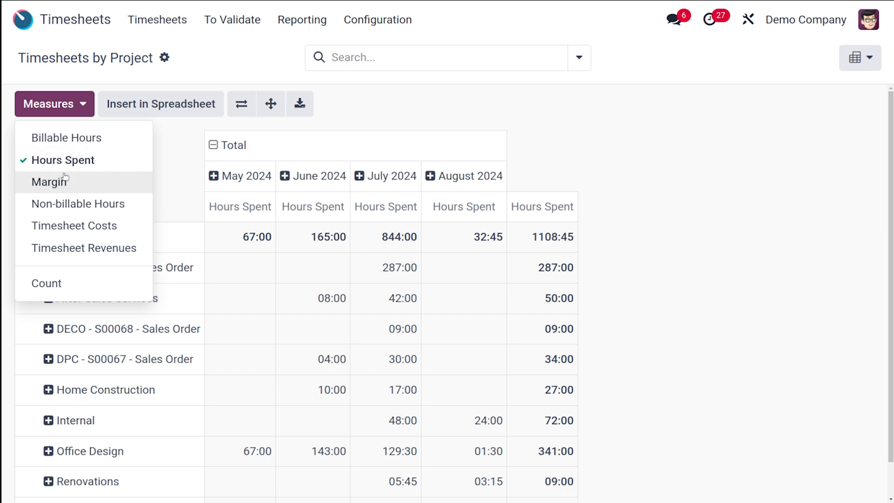
{"action": "left_click", "coordinate": [78, 137]}
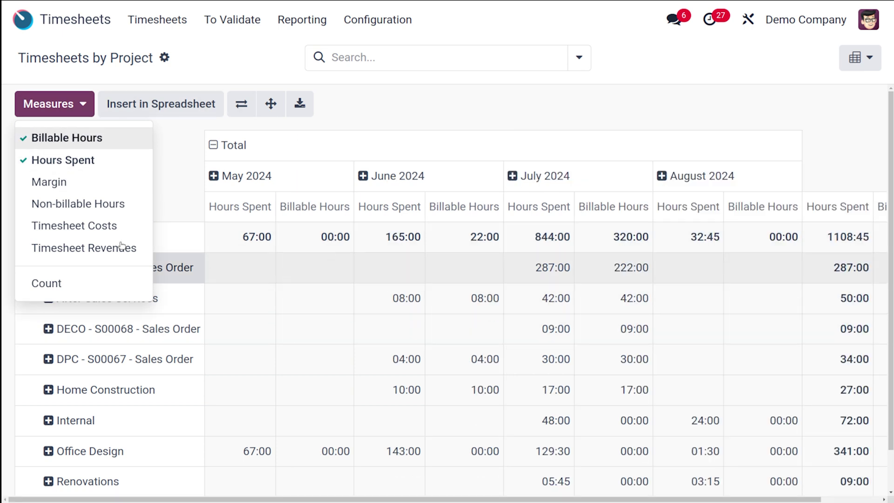
{"action": "left_click", "coordinate": [94, 205]}
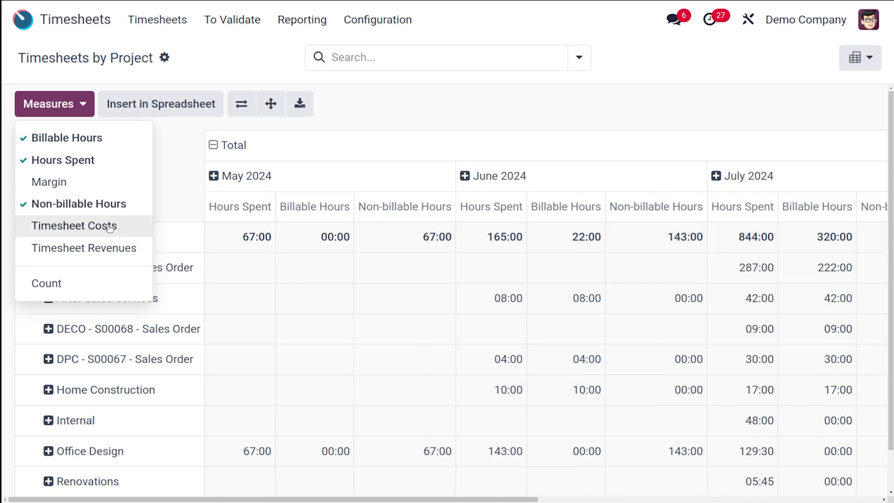
{"action": "left_click", "coordinate": [110, 227]}
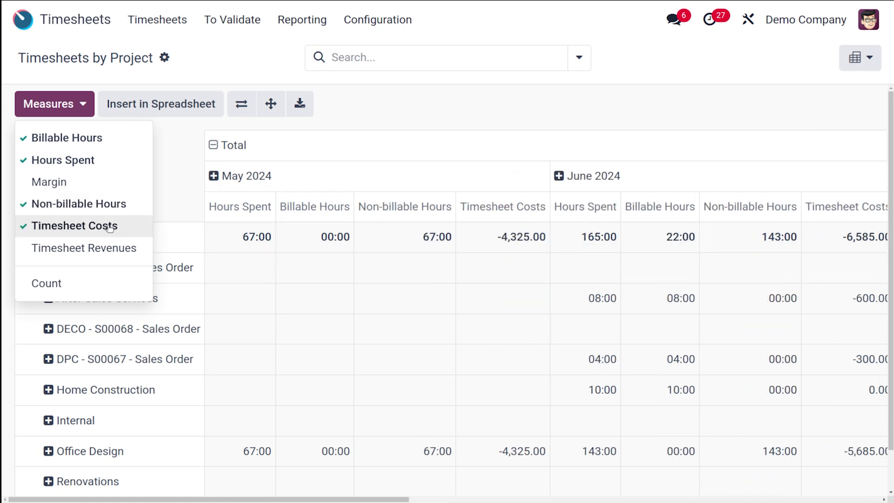
{"action": "left_click", "coordinate": [101, 249]}
{"action": "left_click", "coordinate": [497, 116]}
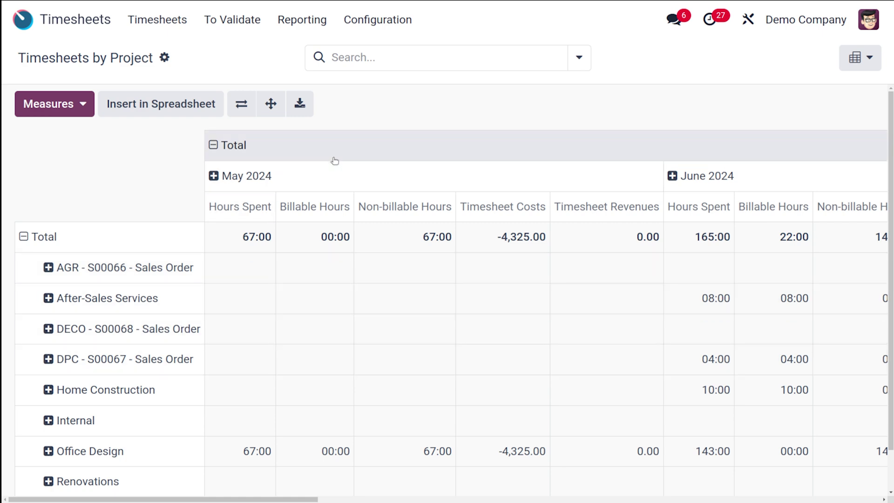
{"action": "scroll", "coordinate": [541, 178], "scroll_direction": "right", "scroll_amount": 10}
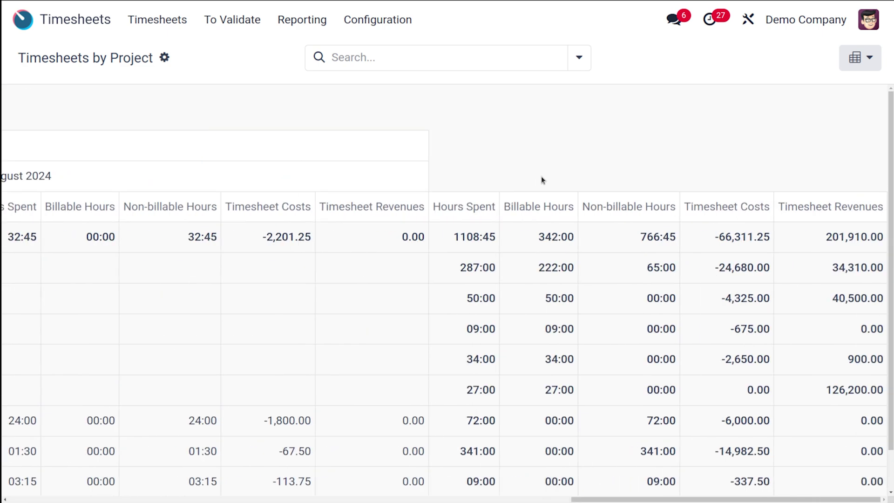
{"action": "scroll", "coordinate": [541, 177], "scroll_direction": "left", "scroll_amount": 15}
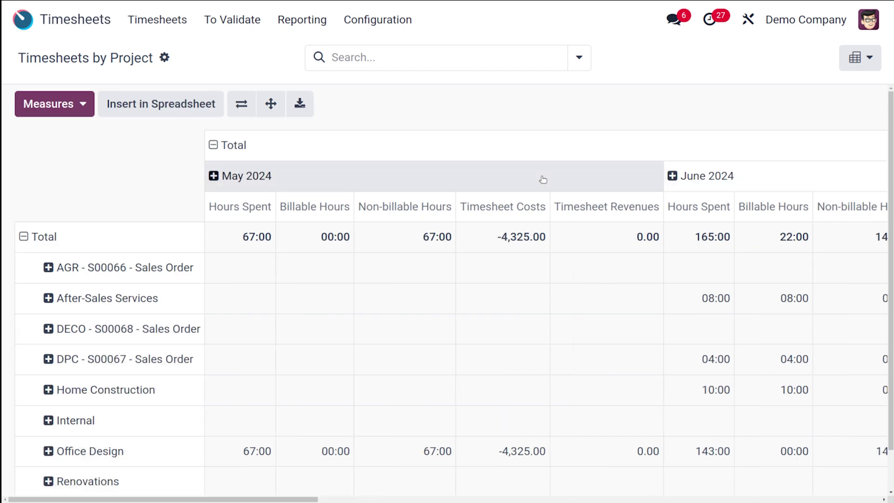
{"action": "left_click", "coordinate": [857, 57]}
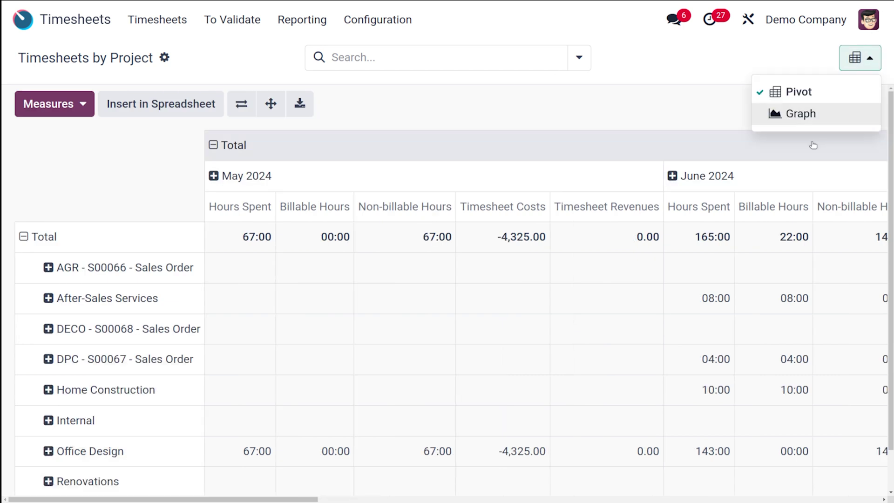
- Graph projects by Count, trying line and pie before returning to bars, Office Design near 198
{"action": "left_click", "coordinate": [815, 114]}
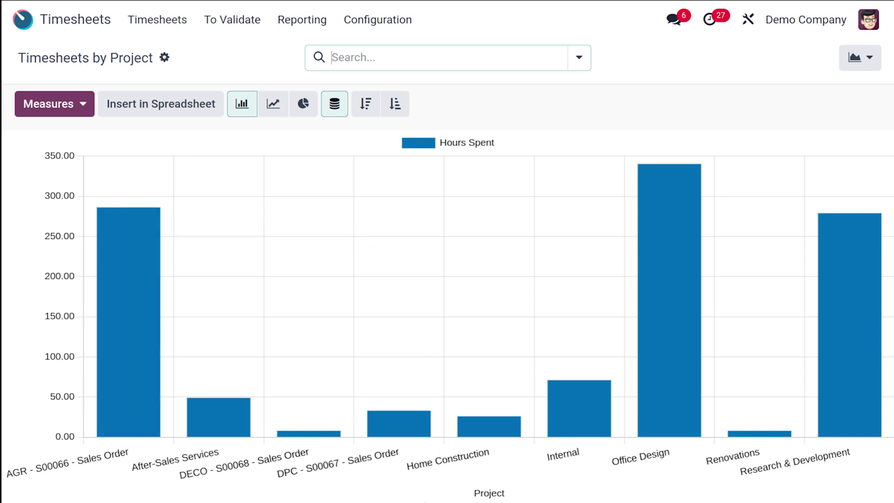
{"action": "left_click", "coordinate": [29, 101]}
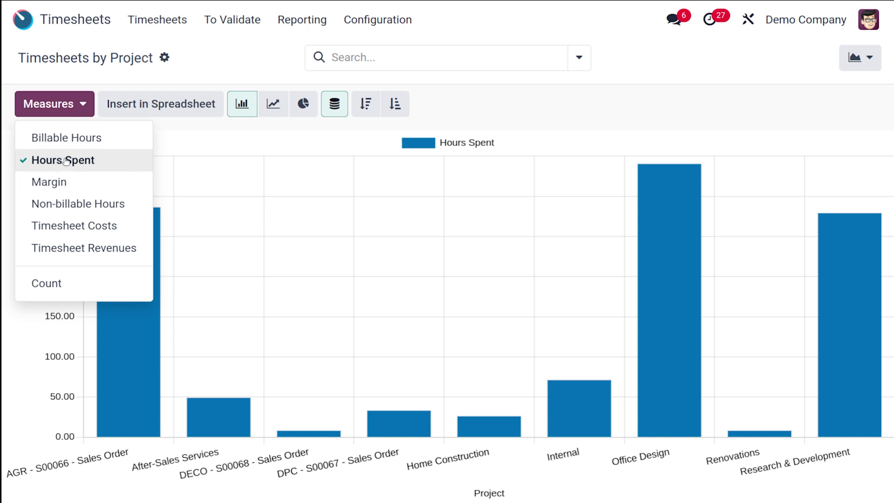
{"action": "left_click", "coordinate": [71, 281]}
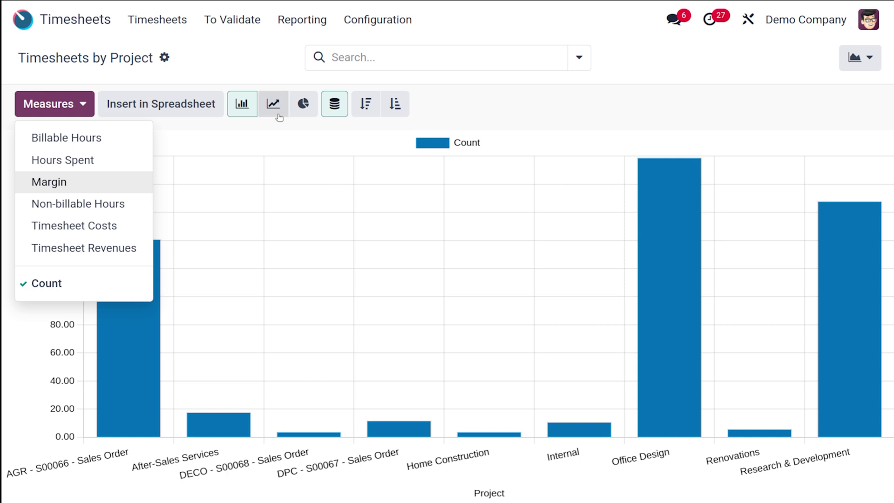
{"action": "left_click", "coordinate": [278, 116]}
{"action": "left_click", "coordinate": [303, 104]}
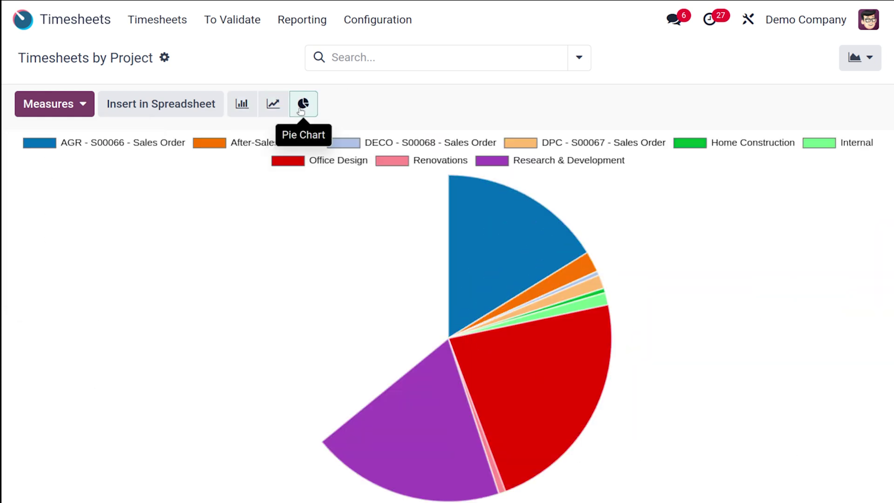
{"action": "left_click", "coordinate": [242, 104]}
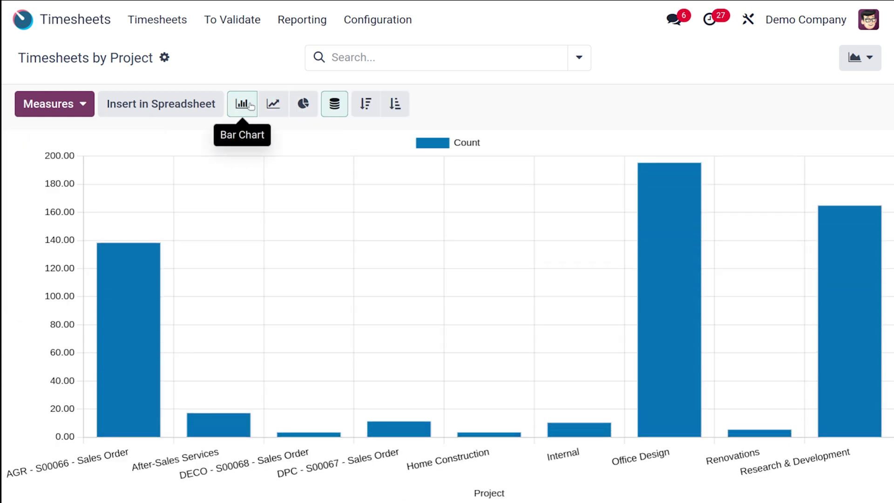
{"action": "left_click", "coordinate": [302, 24]}
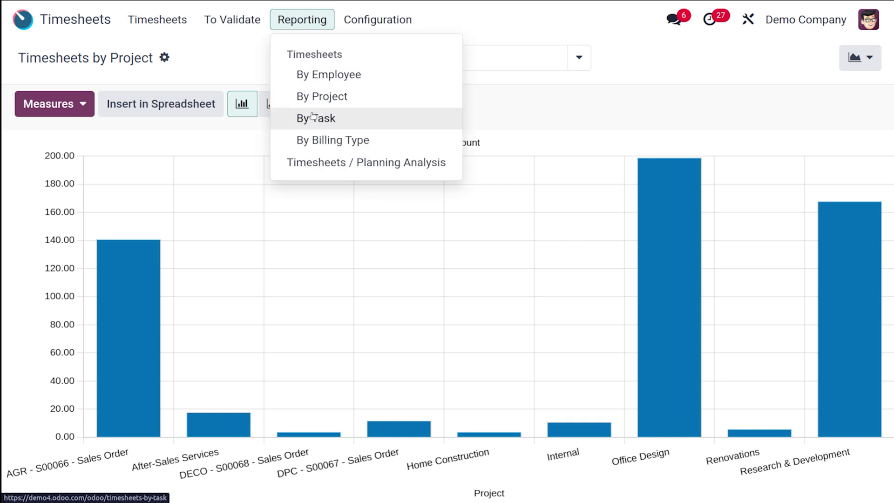
- Open the By Task report and scroll through monthly task hours grouped by project, totalling 1108:45
{"action": "left_click", "coordinate": [313, 117]}
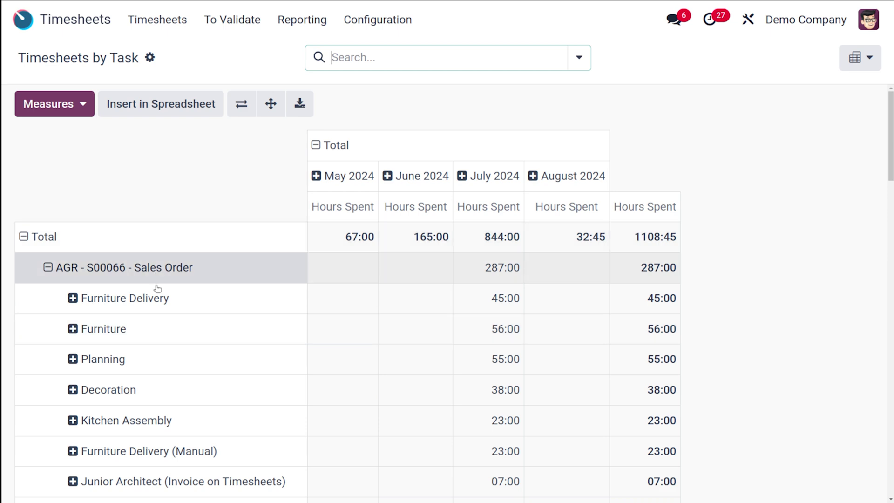
{"action": "scroll", "coordinate": [156, 312], "scroll_direction": "down", "scroll_amount": 7}
{"action": "scroll", "coordinate": [117, 221], "scroll_direction": "up", "scroll_amount": 8}
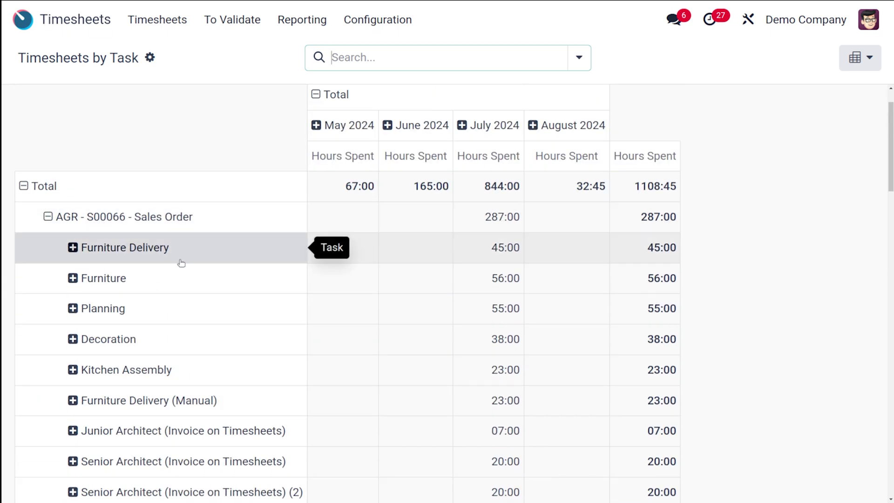
{"action": "scroll", "coordinate": [169, 337], "scroll_direction": "down", "scroll_amount": 6}
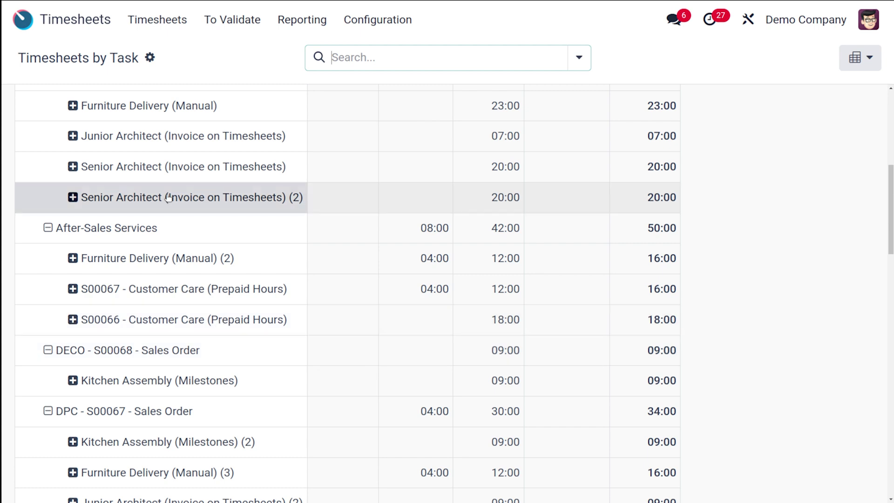
{"action": "scroll", "coordinate": [168, 198], "scroll_direction": "up", "scroll_amount": 5}
{"action": "scroll", "coordinate": [168, 198], "scroll_direction": "up", "scroll_amount": 3}
{"action": "scroll", "coordinate": [168, 198], "scroll_direction": "down", "scroll_amount": 5}
{"action": "scroll", "coordinate": [168, 197], "scroll_direction": "up", "scroll_amount": 1}
{"action": "scroll", "coordinate": [168, 198], "scroll_direction": "up", "scroll_amount": 3}
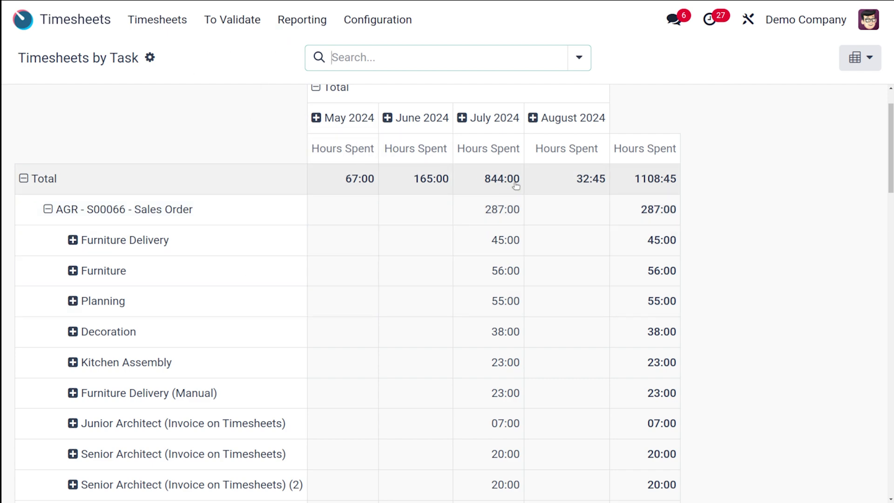
{"action": "scroll", "coordinate": [170, 236], "scroll_direction": "up", "scroll_amount": 2}
- Add the Billable Hours measure to the task report and display it as a stacked bar graph per project and task
{"action": "left_click", "coordinate": [69, 104]}
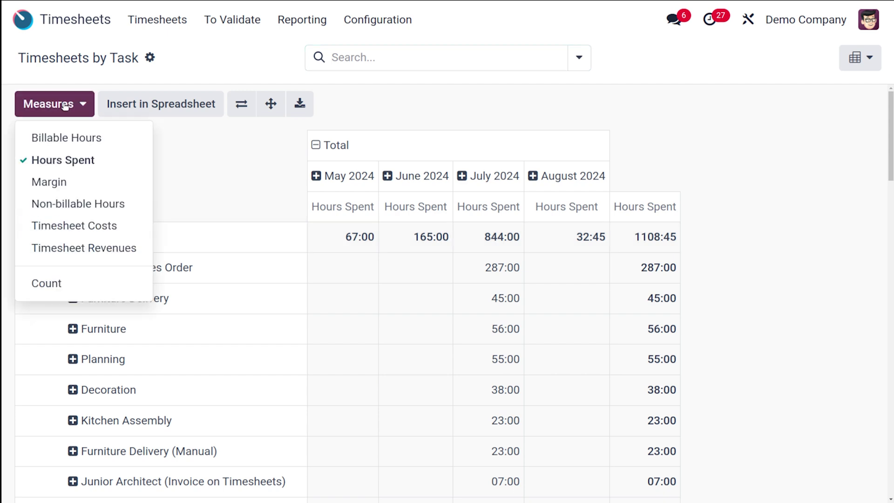
{"action": "left_click", "coordinate": [65, 148]}
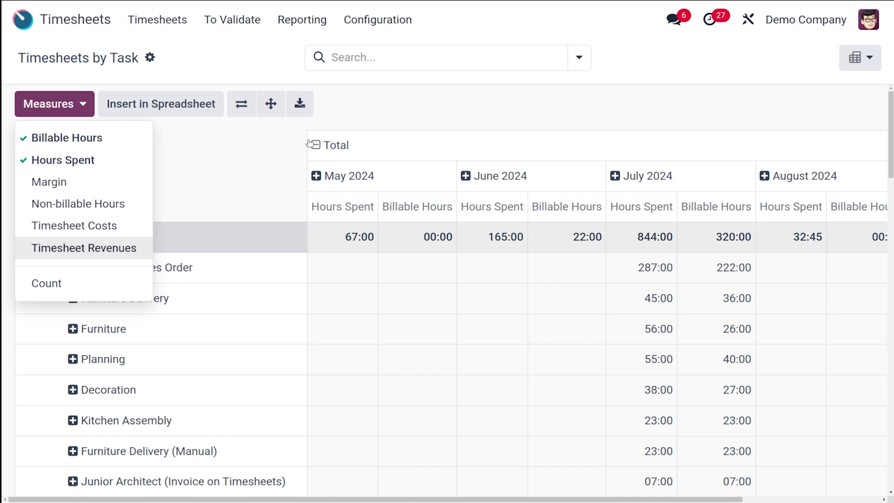
{"action": "left_click", "coordinate": [531, 98]}
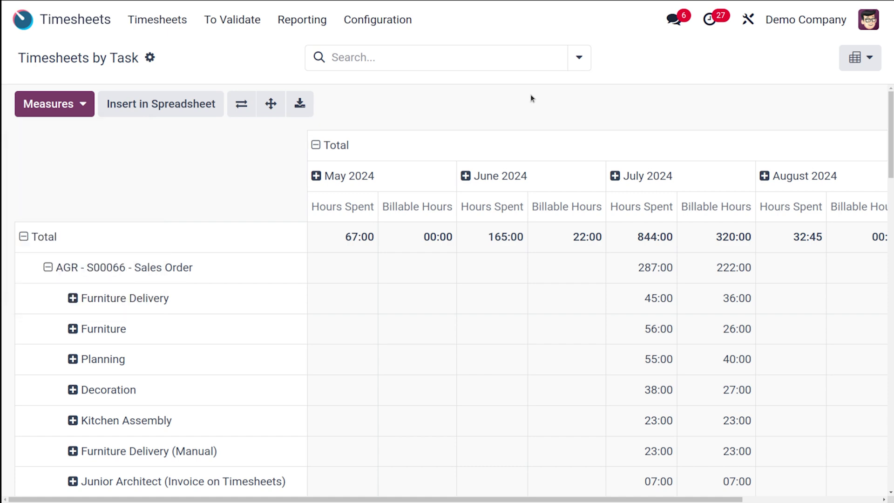
{"action": "left_click", "coordinate": [860, 58]}
{"action": "left_click", "coordinate": [800, 122]}
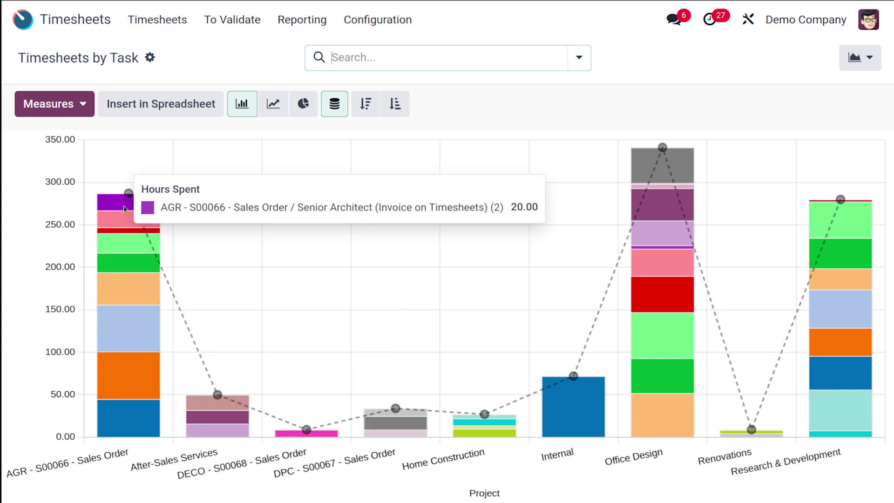
- Try a line chart, then switch the task hours graph to a pie chart with one slice per project and task
{"action": "left_click", "coordinate": [274, 104]}
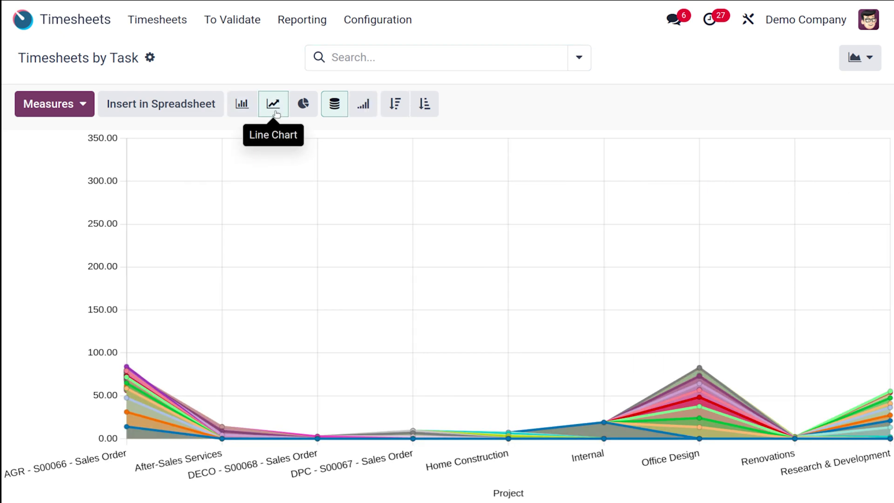
{"action": "left_click", "coordinate": [304, 104]}
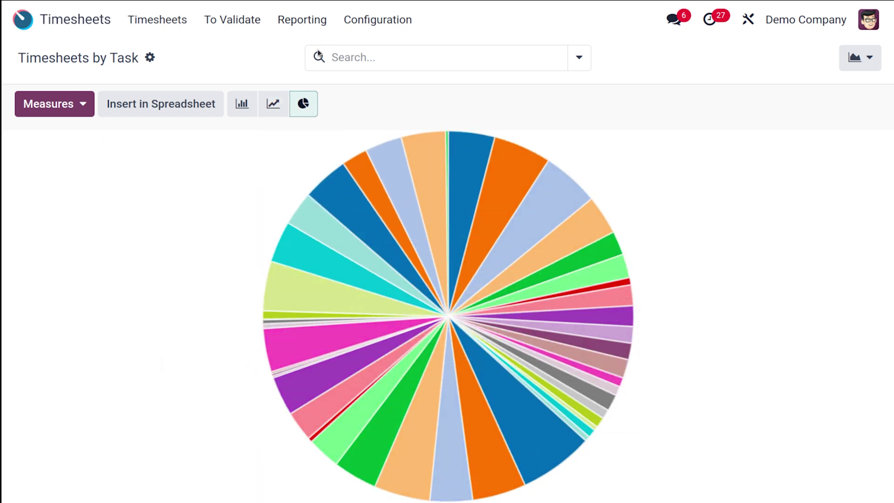
{"action": "left_click", "coordinate": [66, 104]}
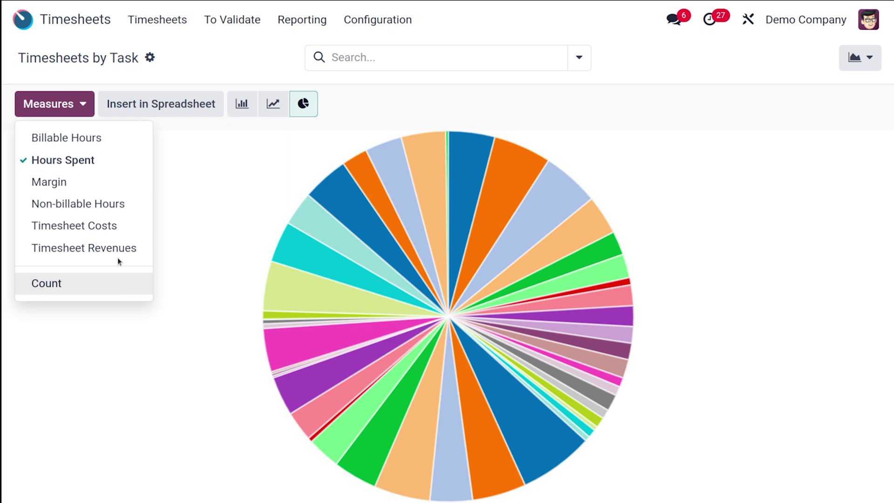
{"action": "left_click", "coordinate": [200, 205]}
{"action": "left_click", "coordinate": [315, 18]}
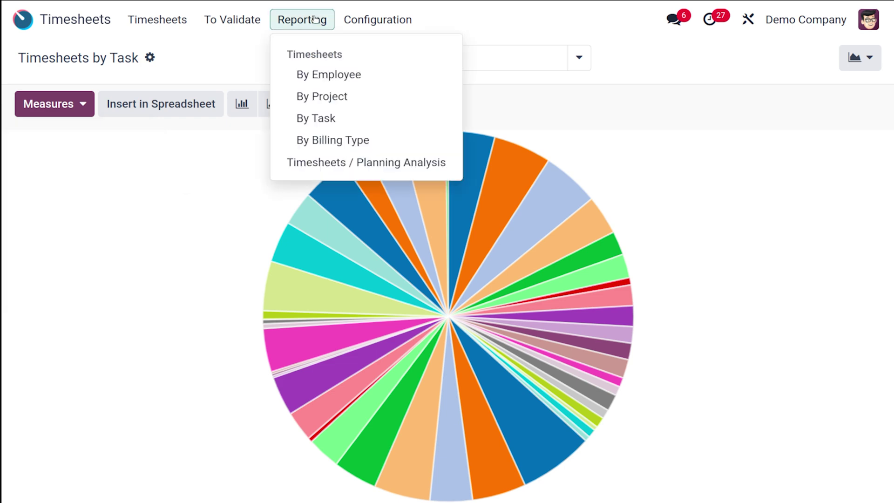
- Open Timesheets by Billing Type and add the Billable Hours (342:00) and Non-billable Hours (766:45) measures
{"action": "left_click", "coordinate": [330, 139]}
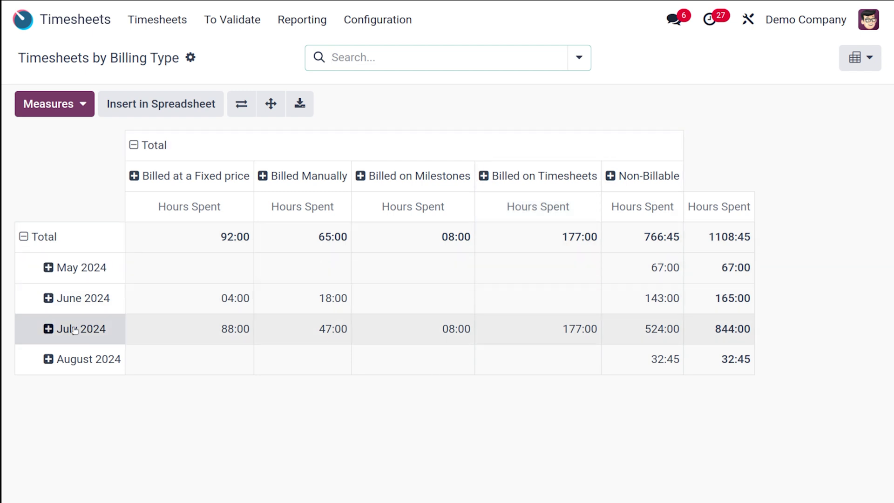
{"action": "left_click", "coordinate": [70, 103]}
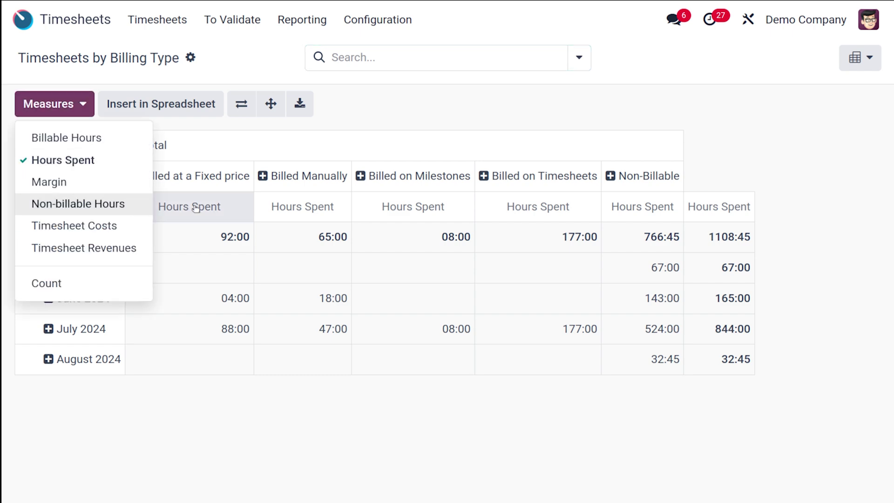
{"action": "left_click", "coordinate": [78, 137]}
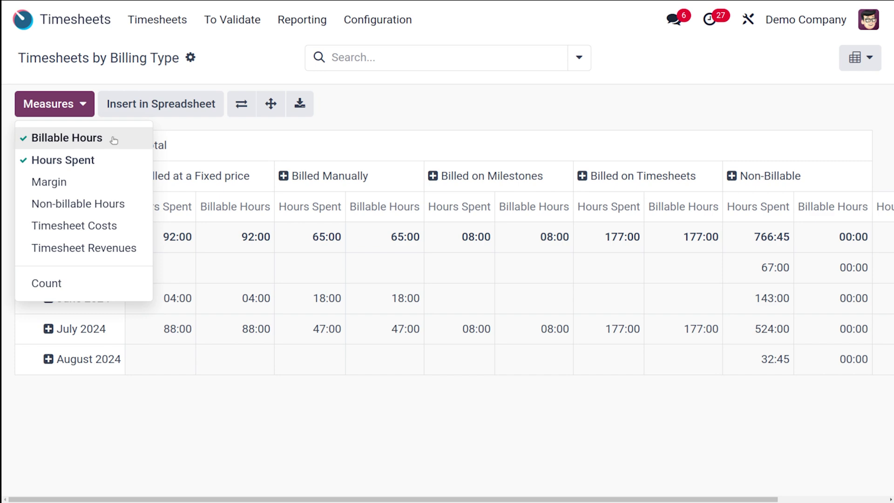
{"action": "left_click", "coordinate": [73, 212]}
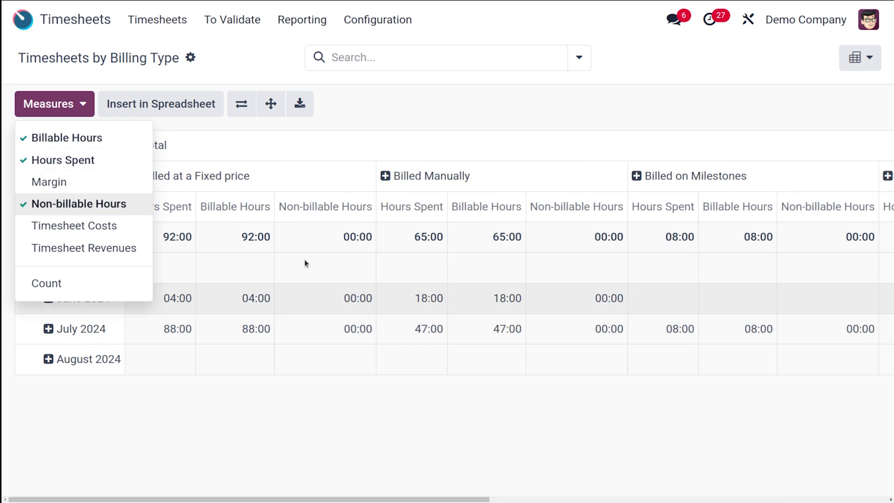
{"action": "left_click", "coordinate": [442, 432]}
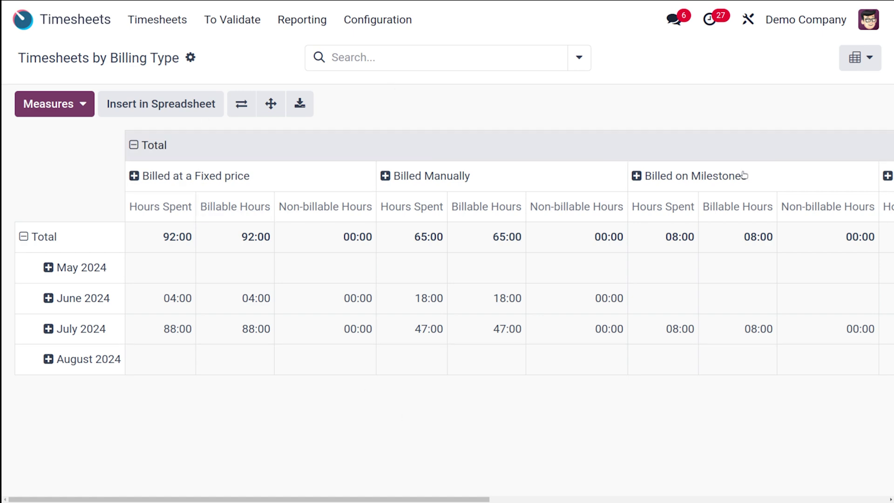
{"action": "scroll", "coordinate": [751, 178], "scroll_direction": "right", "scroll_amount": 10}
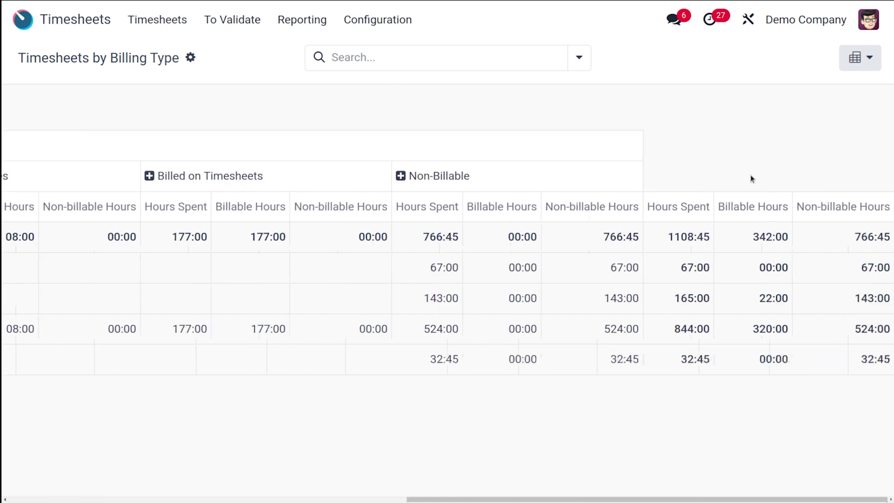
{"action": "left_click", "coordinate": [860, 58]}
- Show the billing-type report as a graph, trying line and pie charts before returning to bars
{"action": "left_click", "coordinate": [798, 120]}
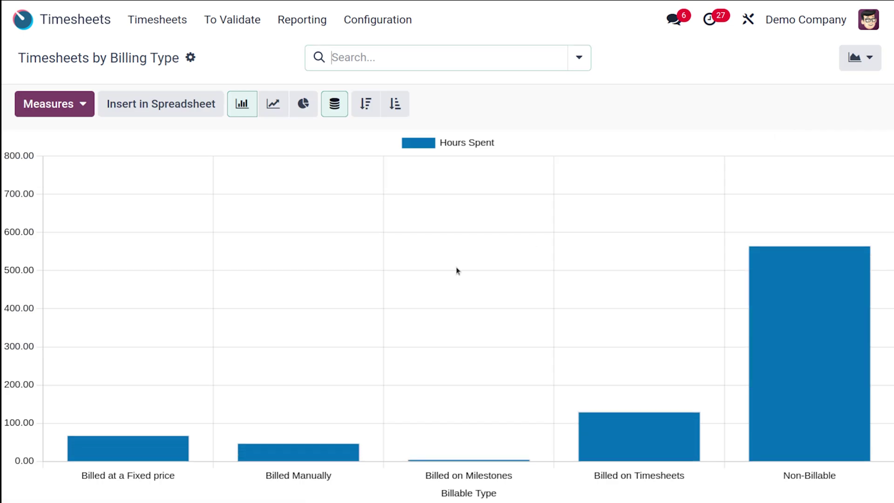
{"action": "mouse_move", "coordinate": [121, 446]}
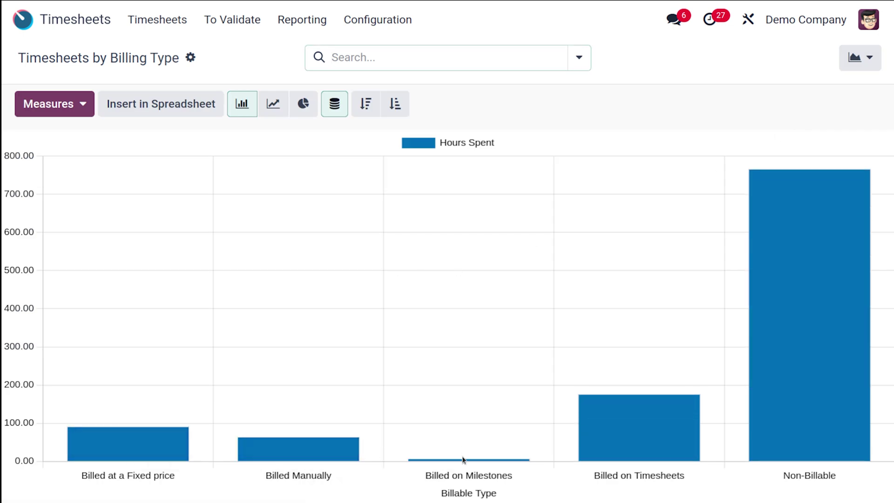
{"action": "mouse_move", "coordinate": [673, 454]}
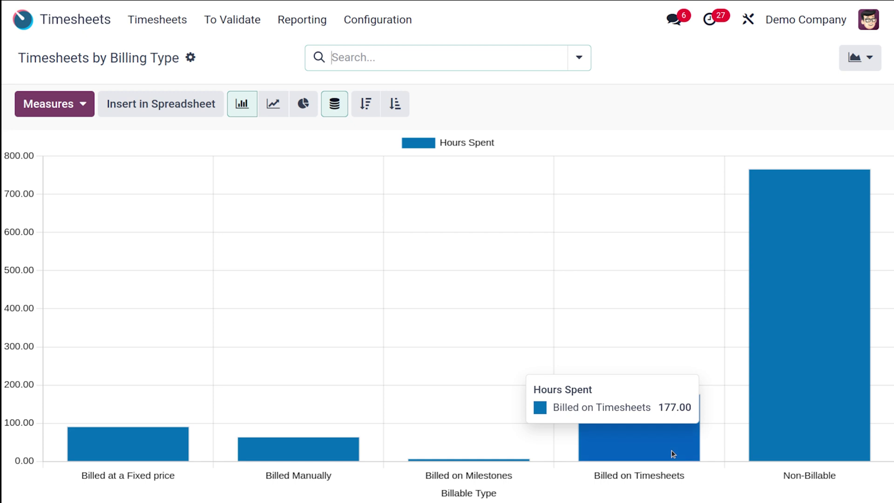
{"action": "mouse_move", "coordinate": [815, 447]}
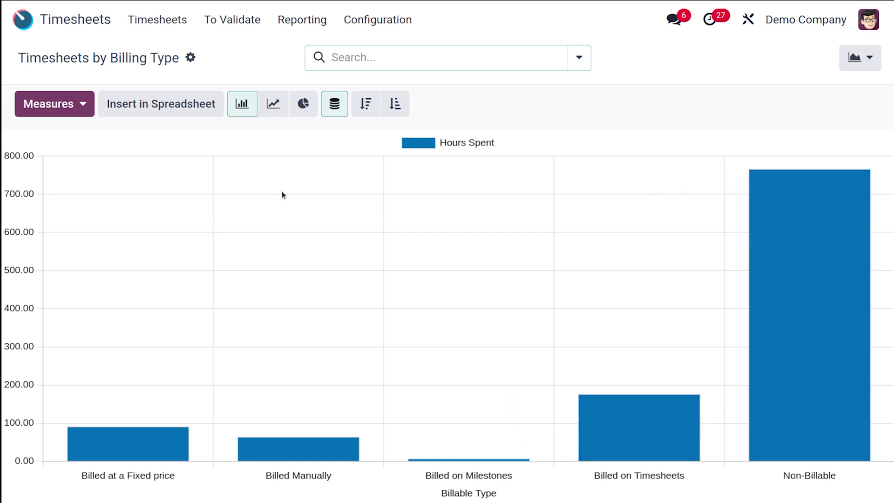
{"action": "left_click", "coordinate": [274, 103]}
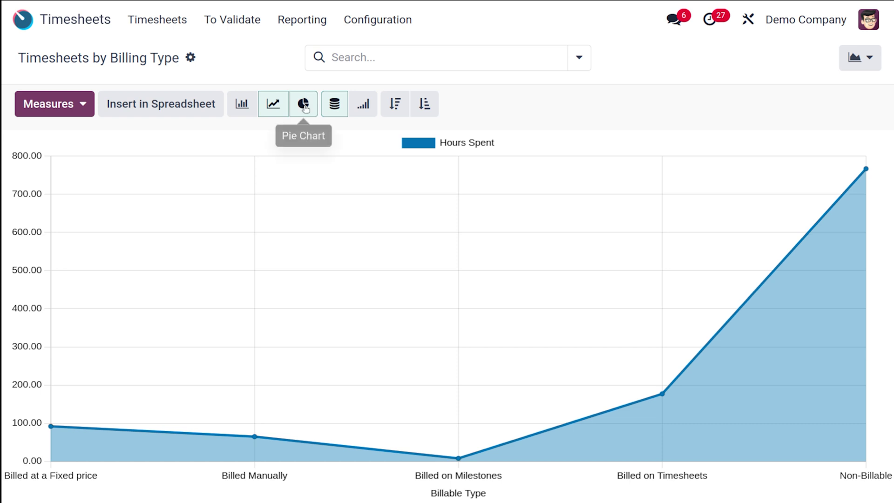
{"action": "left_click", "coordinate": [303, 105]}
{"action": "left_click", "coordinate": [242, 104]}
- Chart the record Count per billing type instead of hours, with Non-Billable highest near 420
{"action": "left_click", "coordinate": [59, 107]}
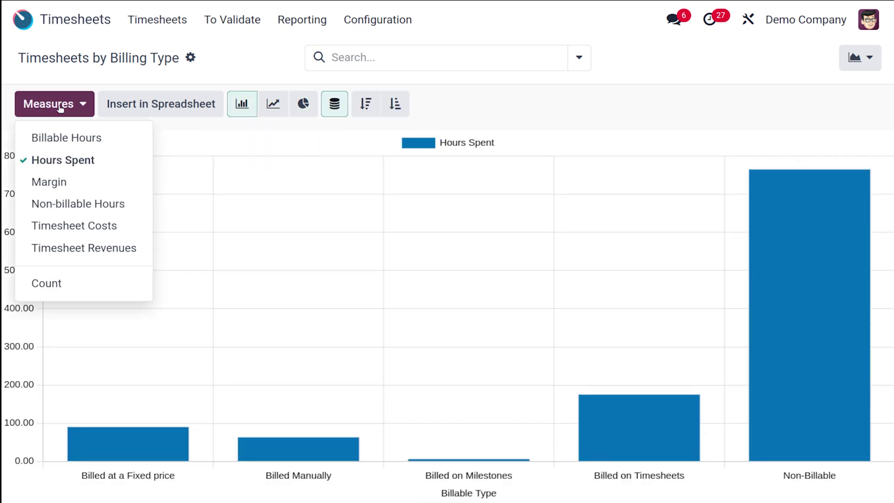
{"action": "left_click", "coordinate": [69, 287]}
{"action": "left_click", "coordinate": [278, 148]}
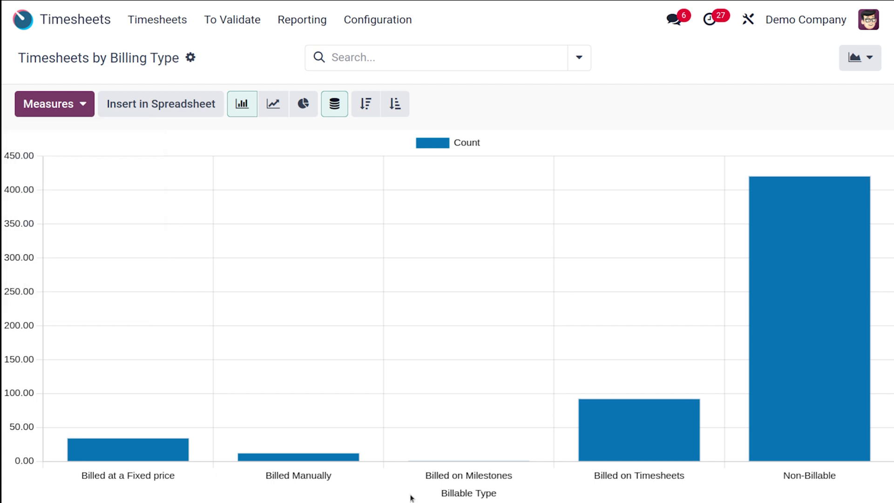
{"action": "left_click", "coordinate": [300, 18]}
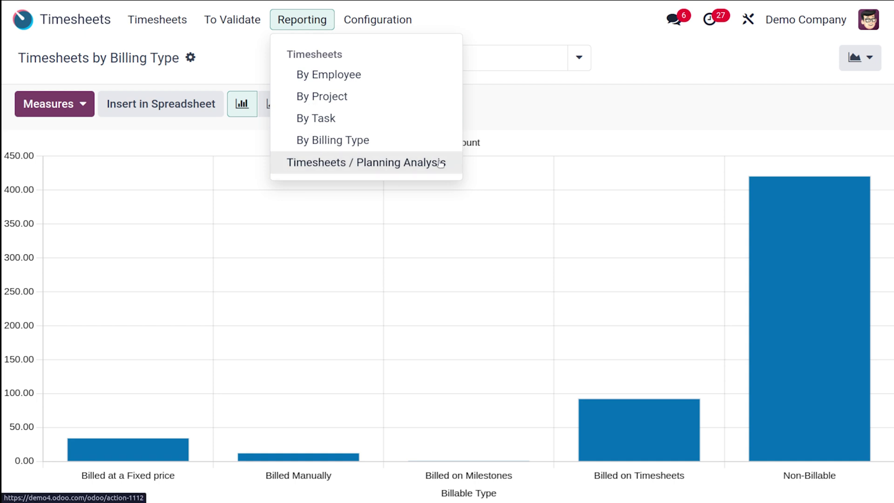
- Open Timesheets / Planning Analysis and add Effective Billable Hours, Planned Costs and Planned Non-Billable Hours measures
{"action": "left_click", "coordinate": [415, 170]}
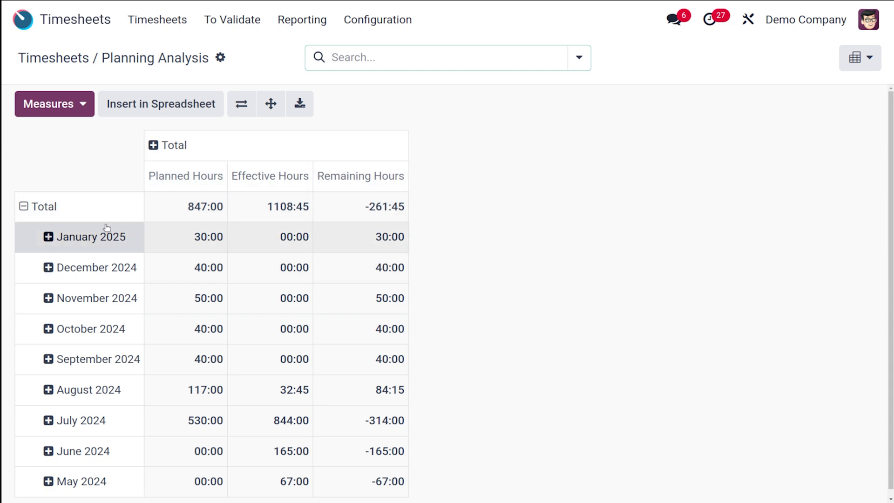
{"action": "left_click", "coordinate": [42, 116]}
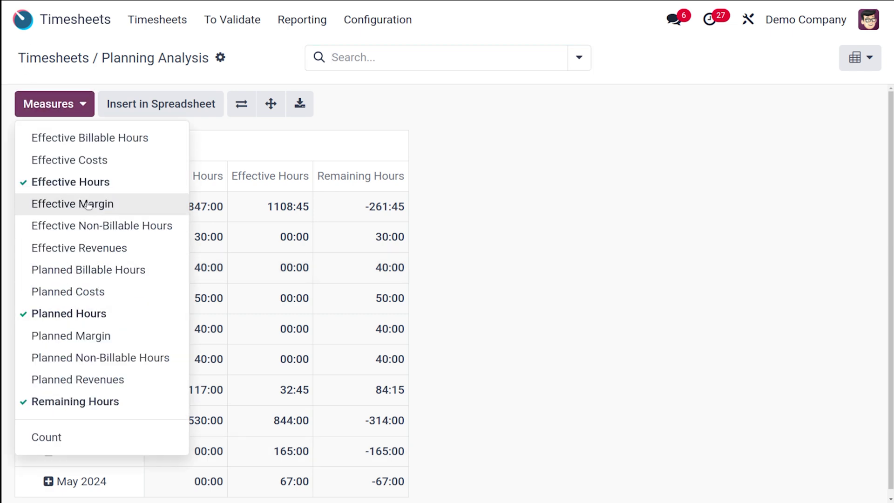
{"action": "left_click", "coordinate": [133, 139]}
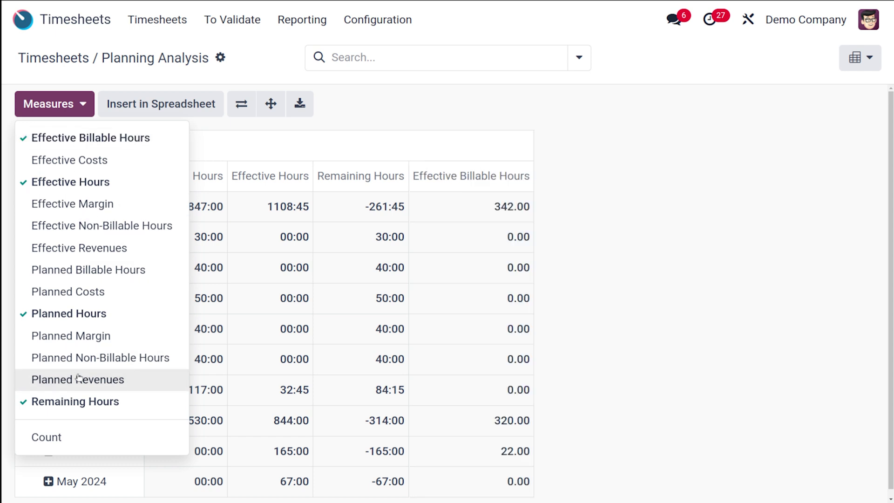
{"action": "left_click", "coordinate": [100, 293]}
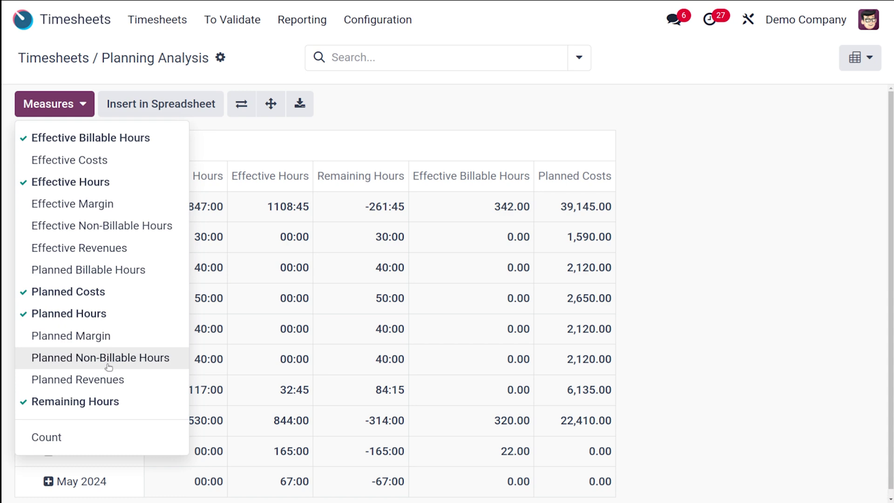
{"action": "left_click", "coordinate": [109, 367]}
{"action": "left_click", "coordinate": [773, 212]}
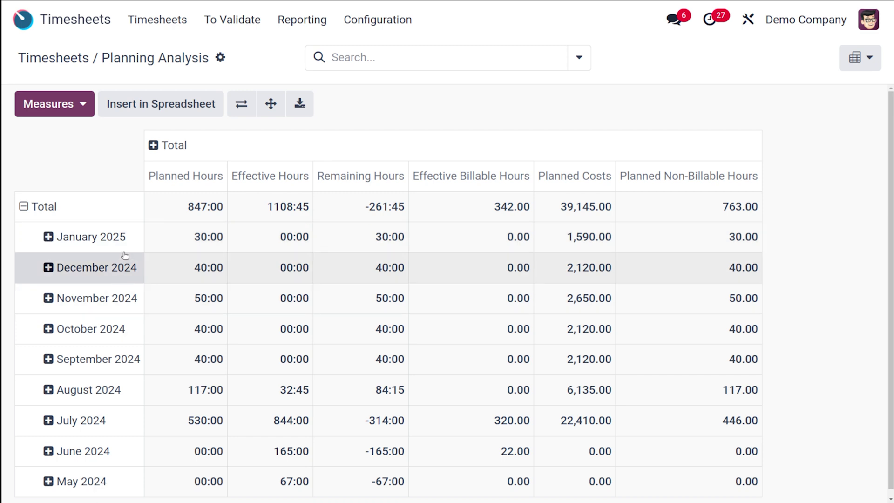
{"action": "scroll", "coordinate": [99, 345], "scroll_direction": "down", "scroll_amount": 1}
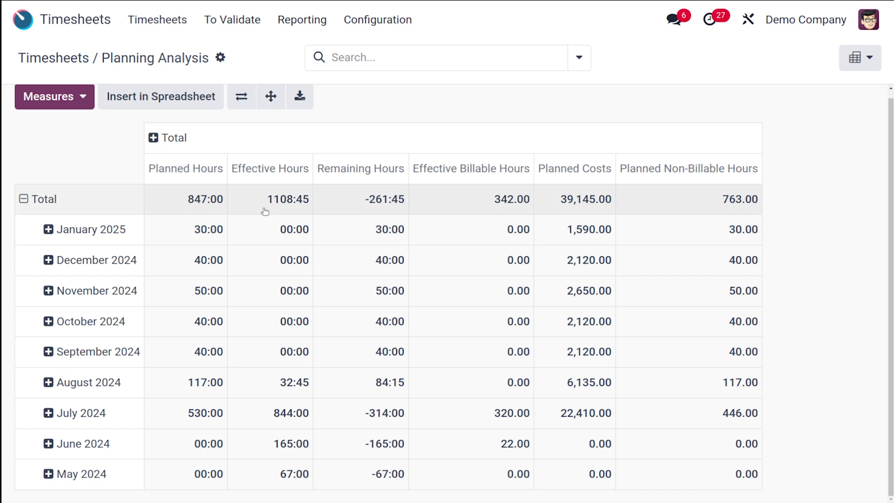
{"action": "scroll", "coordinate": [537, 223], "scroll_direction": "up", "scroll_amount": 1}
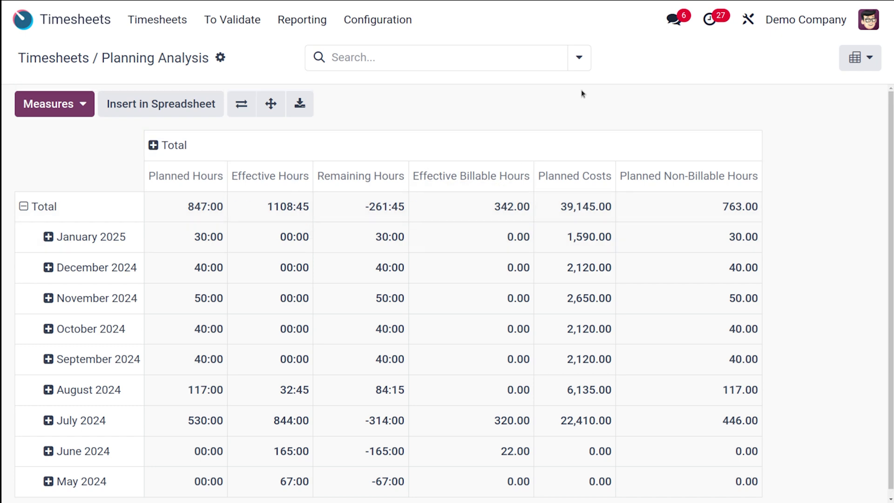
{"action": "left_click", "coordinate": [860, 57]}
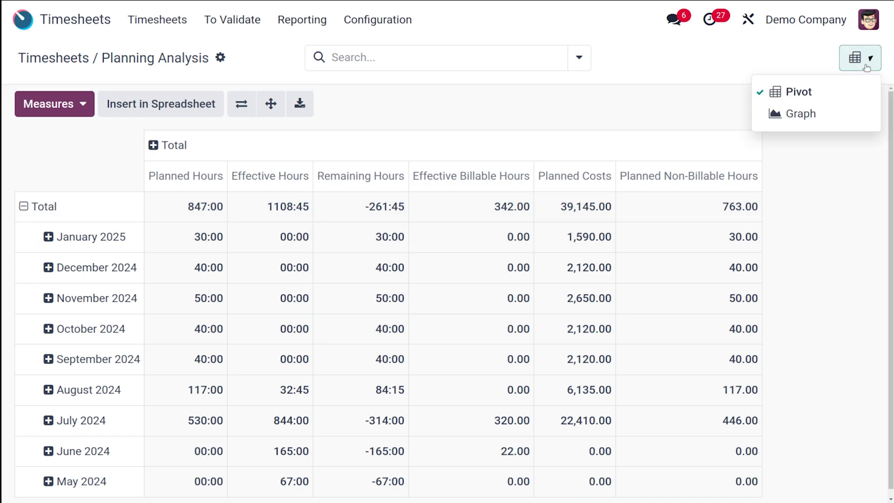
- Graph the Planning Analysis counts per month for planning versus timesheet, trying line then pie charts
{"action": "left_click", "coordinate": [834, 107]}
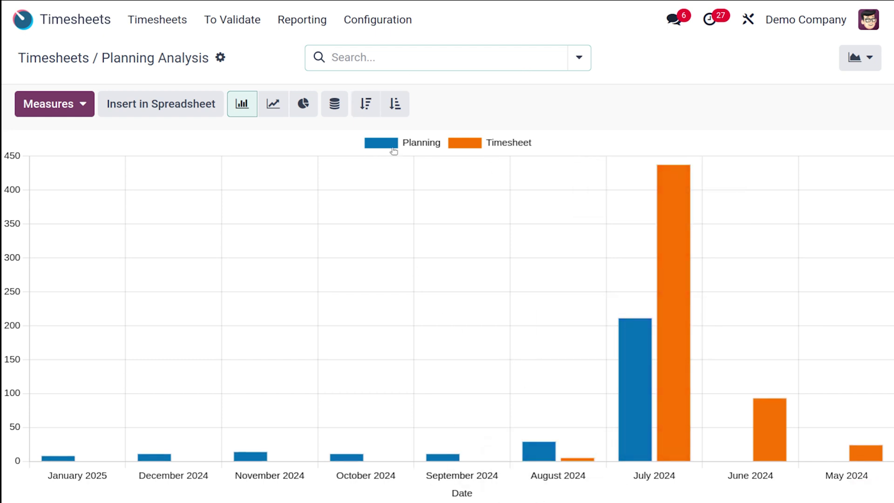
{"action": "mouse_move", "coordinate": [664, 373]}
{"action": "left_click", "coordinate": [273, 104]}
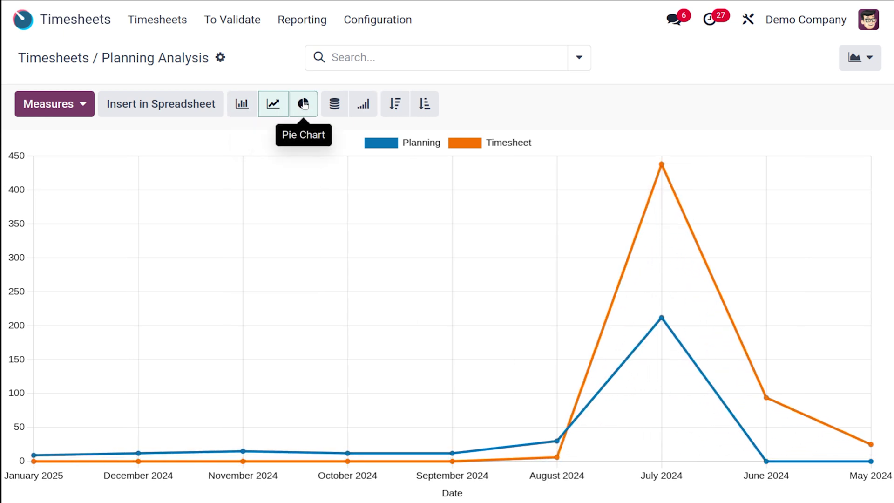
{"action": "left_click", "coordinate": [303, 103]}
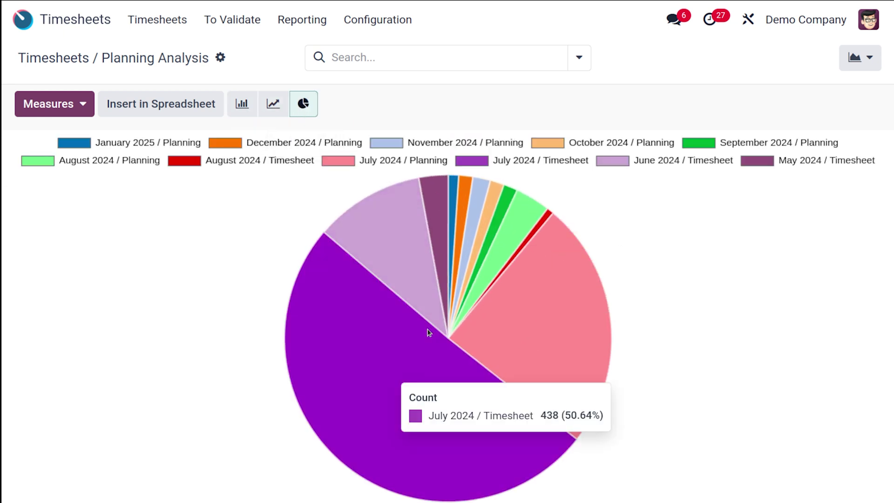